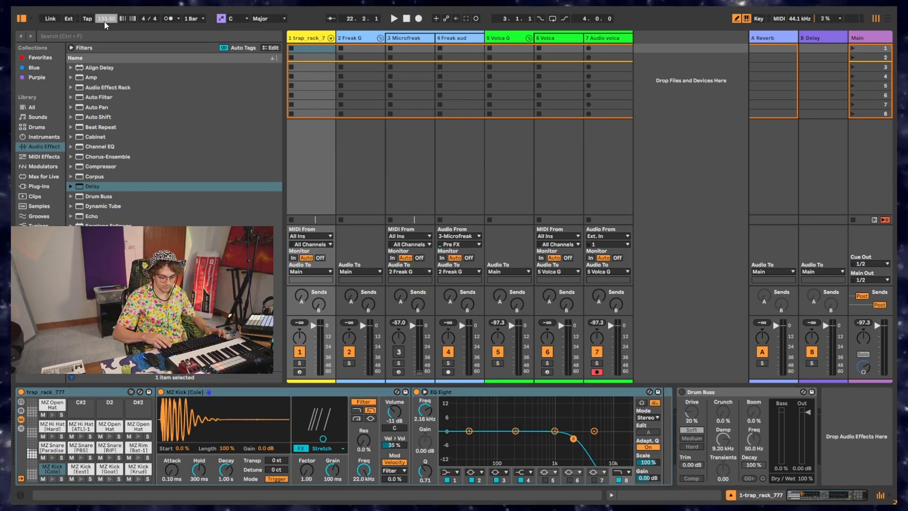
# Set the project tempo to 146 BPM and start playback with the metronome on
pyautogui.write('6')
pyautogui.press('Return')
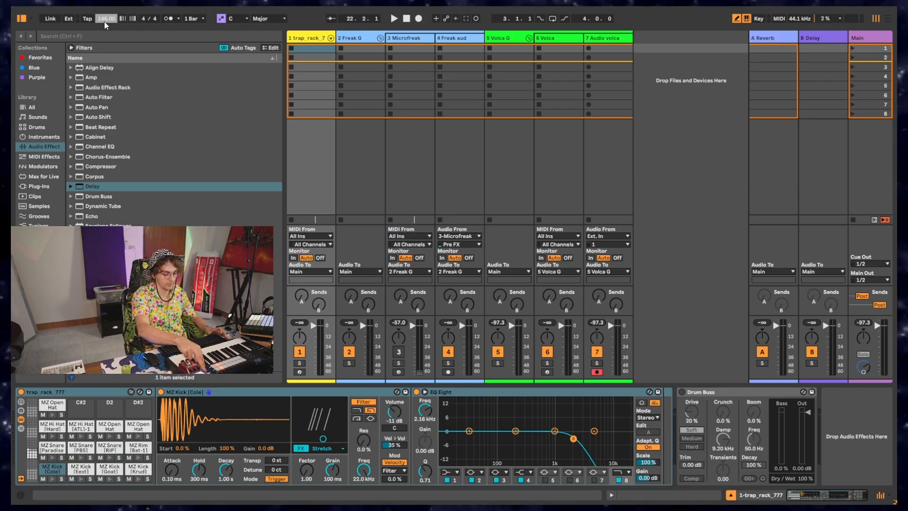
pyautogui.press('space')
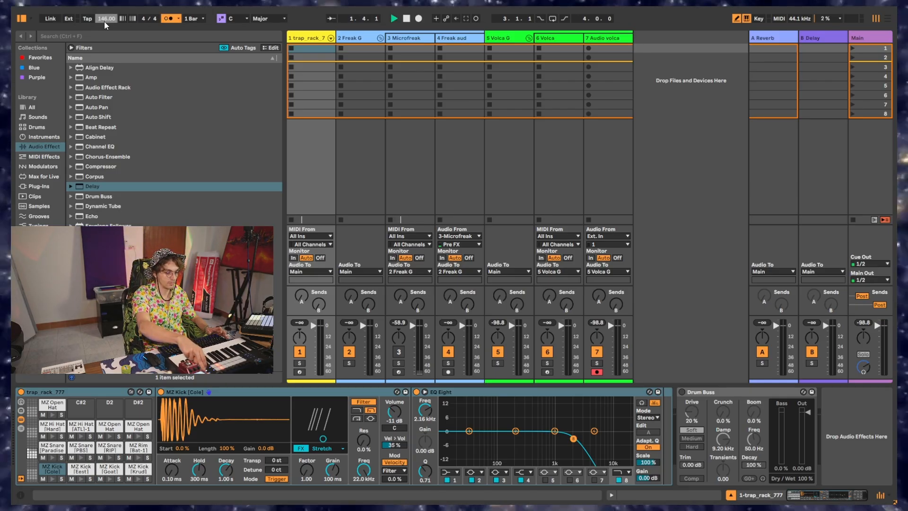
pyautogui.press('o')
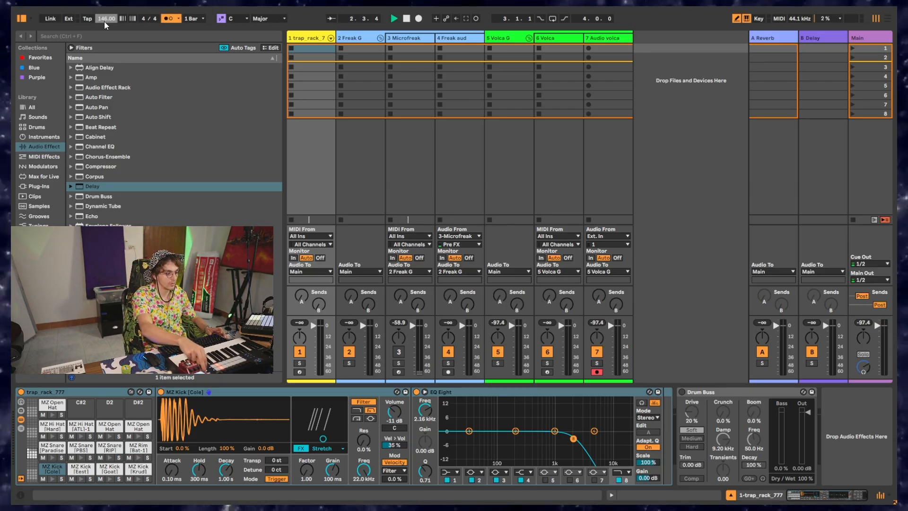
# Create a MIDI clip in the trap_rack_777 track's first slot, add MZ Kick [Cole] at 1.1 and MZ Snare [Paradise] at 1.3, and launch it
pyautogui.doubleClick(315, 48)
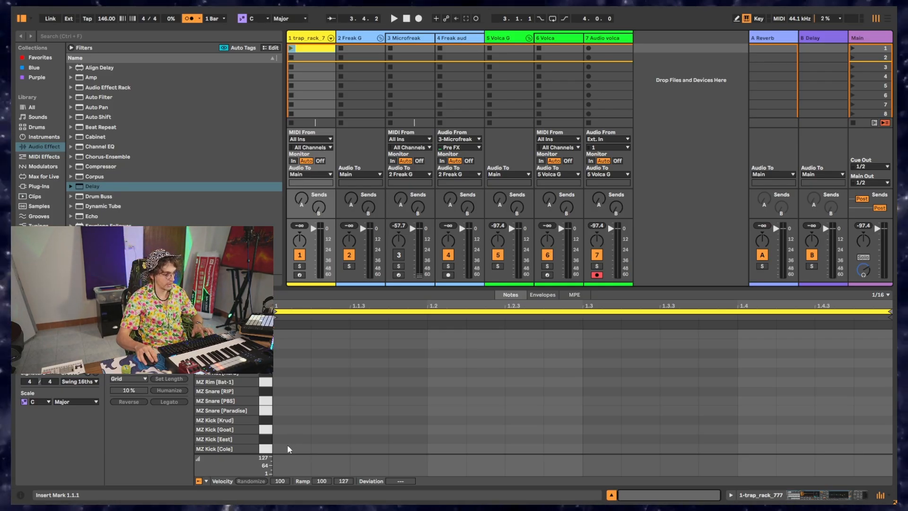
pyautogui.doubleClick(288, 447)
pyautogui.doubleClick(593, 410)
pyautogui.click(292, 49)
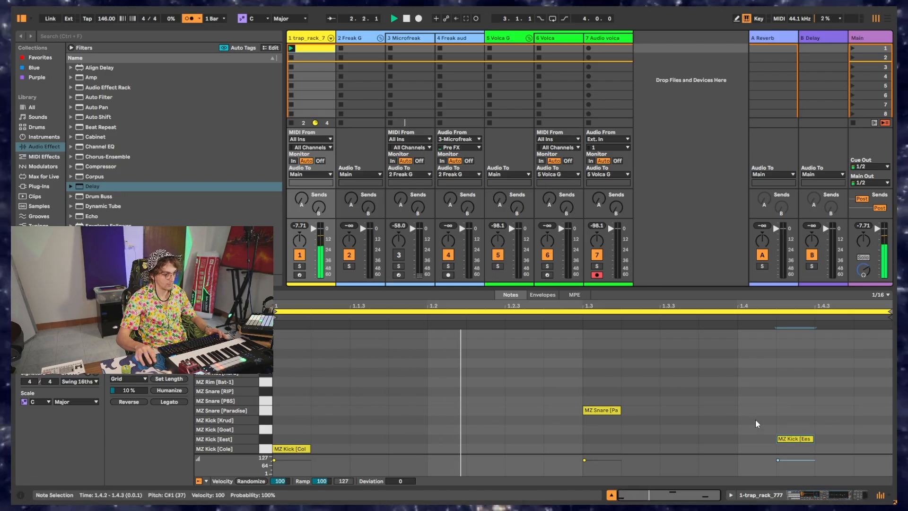
# Shift the MZ Kick [Eest] note earlier to 1.3.4
pyautogui.click(799, 440)
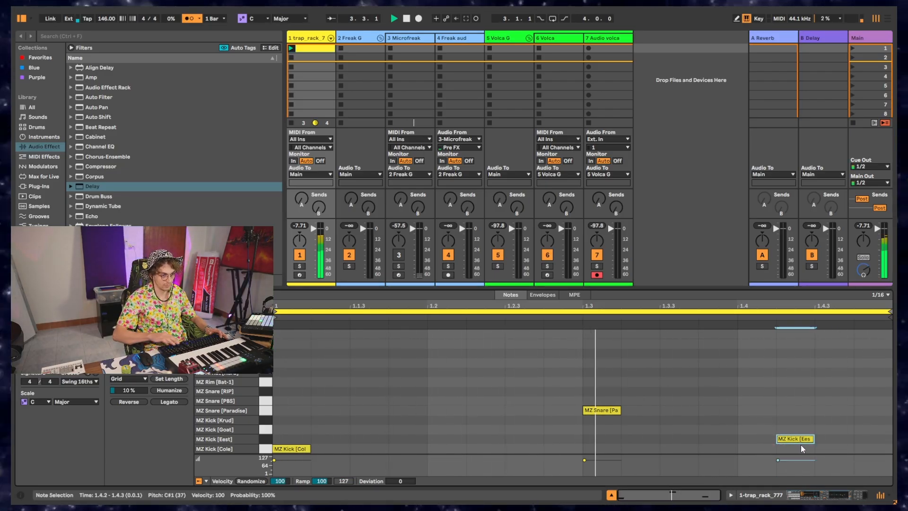
pyautogui.press('Left')
pyautogui.press('Right')
pyautogui.press('Left')
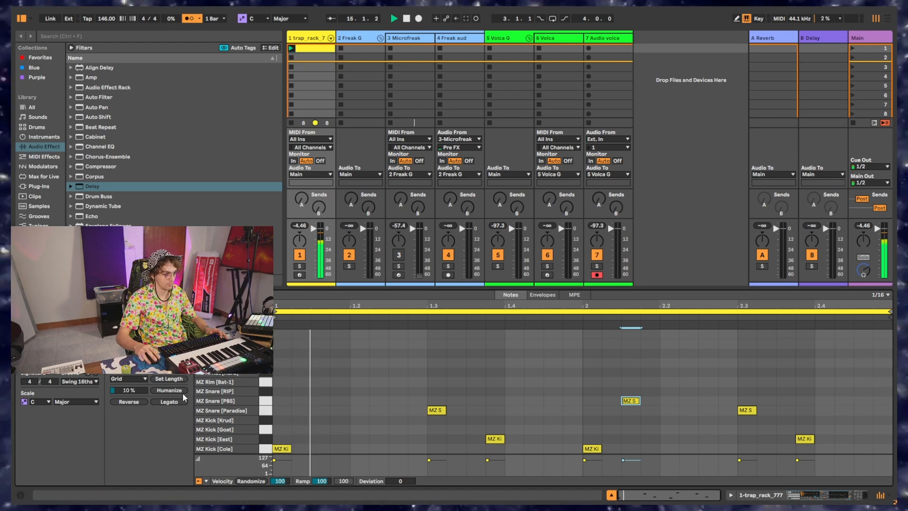
# Duplicate the two-bar drum loop to four bars and add an MZ Kick [Goat] note at 2.4.4
pyautogui.hotkey('ctrl', 'shift', 'd')
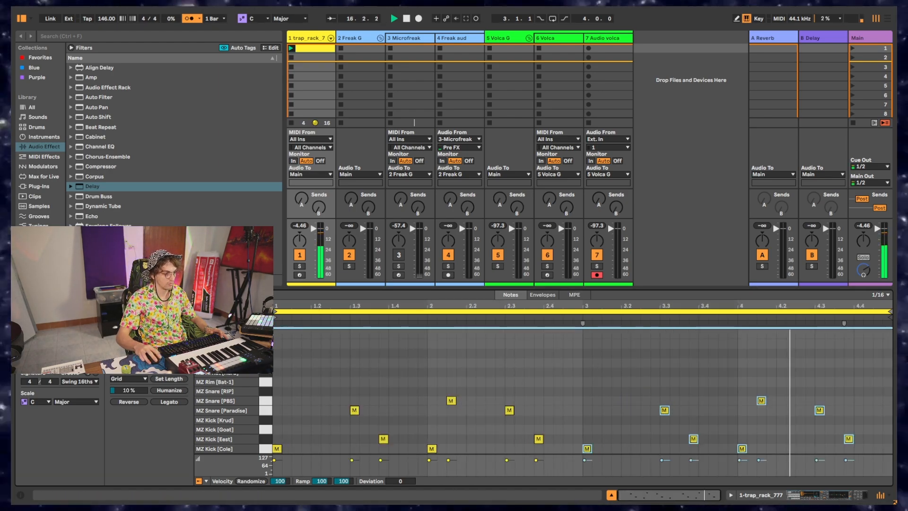
pyautogui.doubleClick(577, 429)
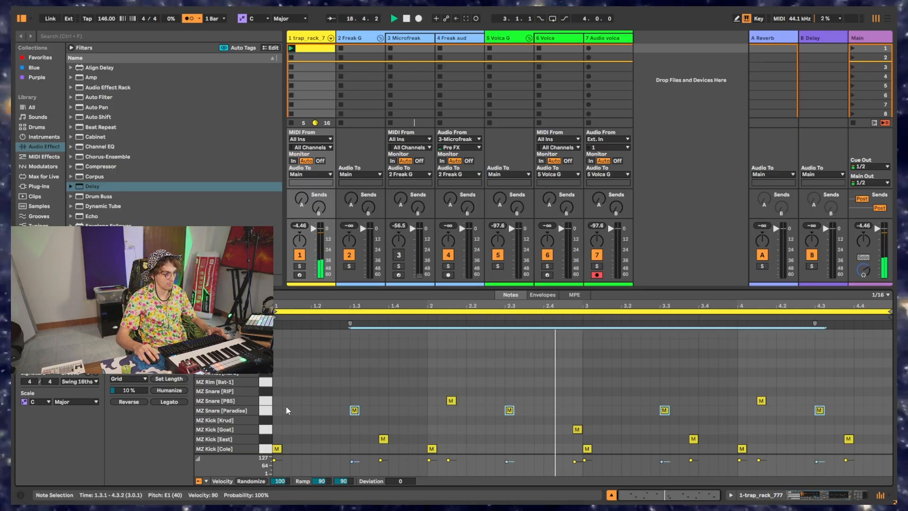
# Set the velocity of all MZ Snare [PBS] notes to 83
pyautogui.click(267, 402)
pyautogui.moveTo(452, 402); pyautogui.dragTo(451, 409)
pyautogui.click(502, 383)
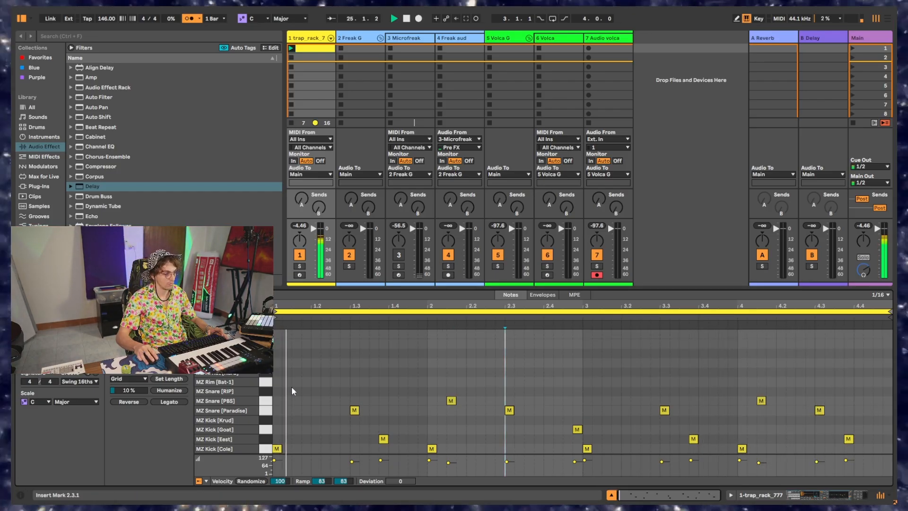
# Stop playback, fill the A1 hi-hat row with 1/8T notes across all four bars, and resume playing the clip
pyautogui.press('space')
pyautogui.press('space')
pyautogui.press('space')
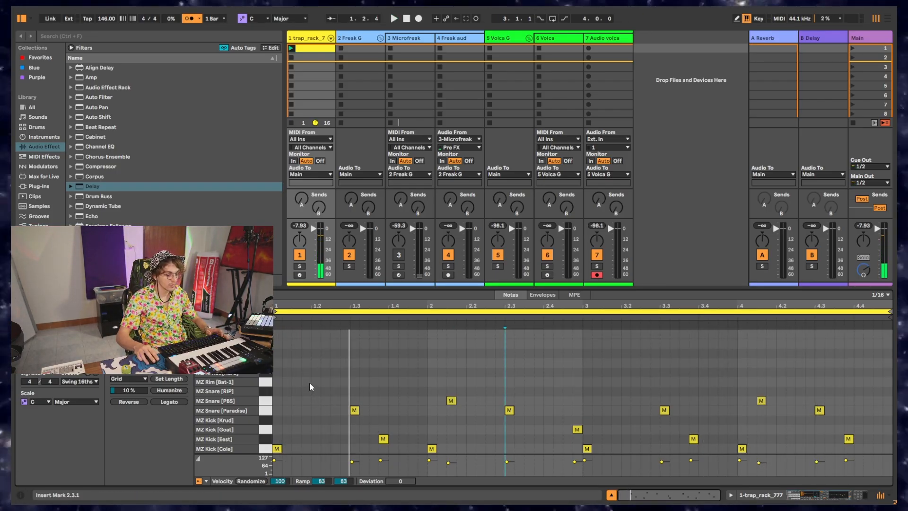
pyautogui.doubleClick(279, 364)
pyautogui.hotkey('ctrl', 'd')
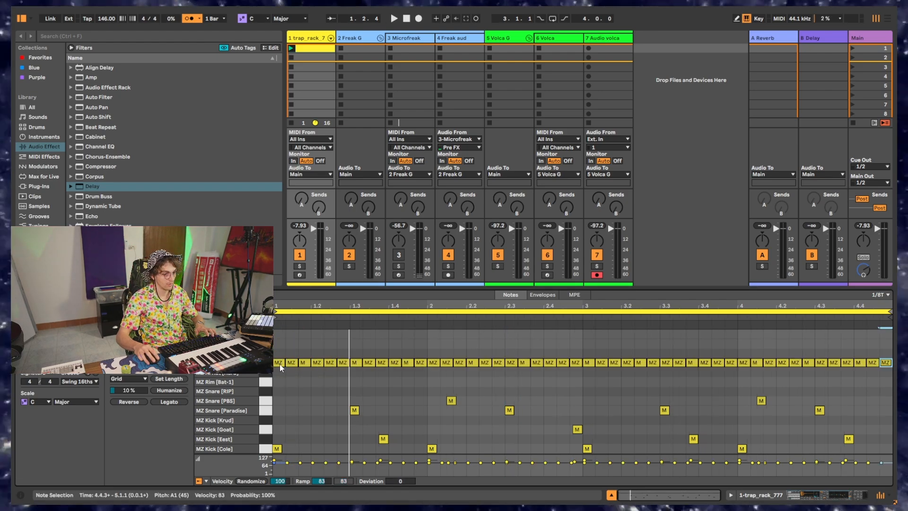
pyautogui.press('space')
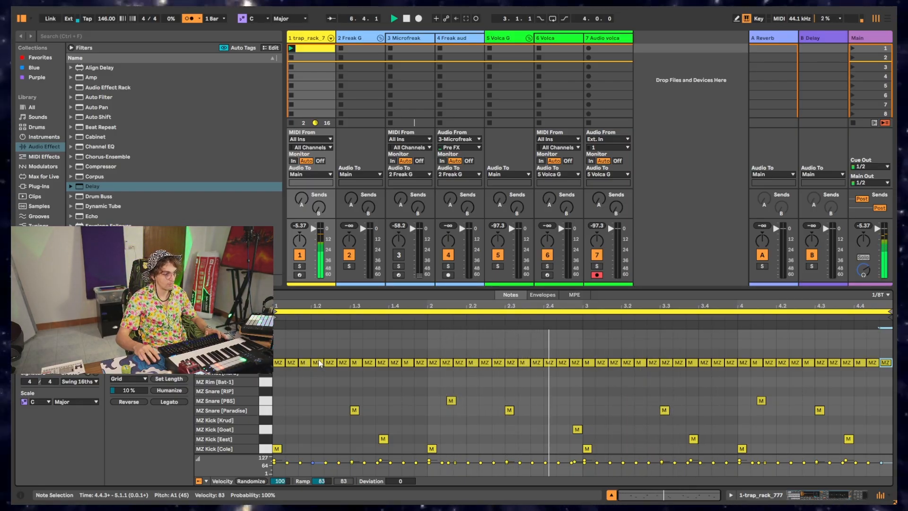
pyautogui.moveTo(356, 352); pyautogui.dragTo(400, 374)
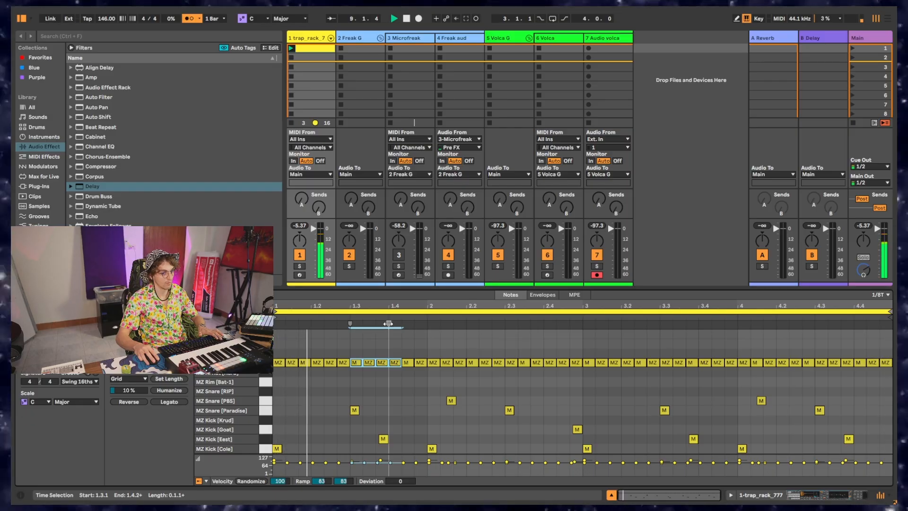
pyautogui.moveTo(388, 323); pyautogui.dragTo(369, 324)
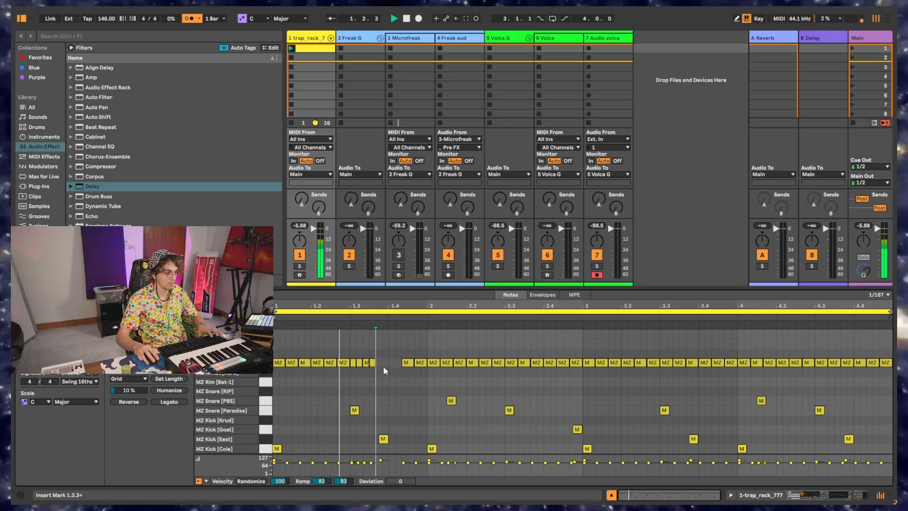
pyautogui.hotkey('ctrl', 'z')
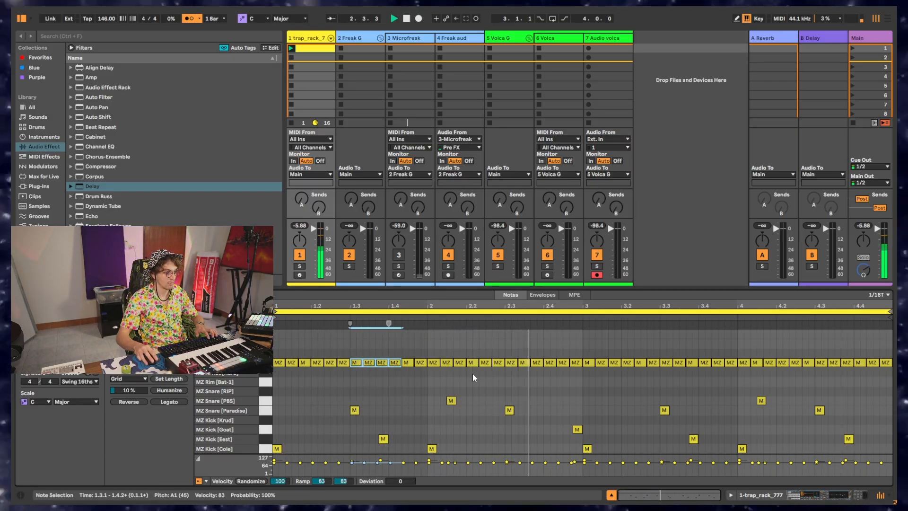
# Compress the group of hi-hat notes starting at 2.3 into a faster roll
pyautogui.moveTo(514, 349); pyautogui.dragTo(561, 382)
pyautogui.moveTo(557, 323); pyautogui.dragTo(524, 325)
pyautogui.click(546, 359)
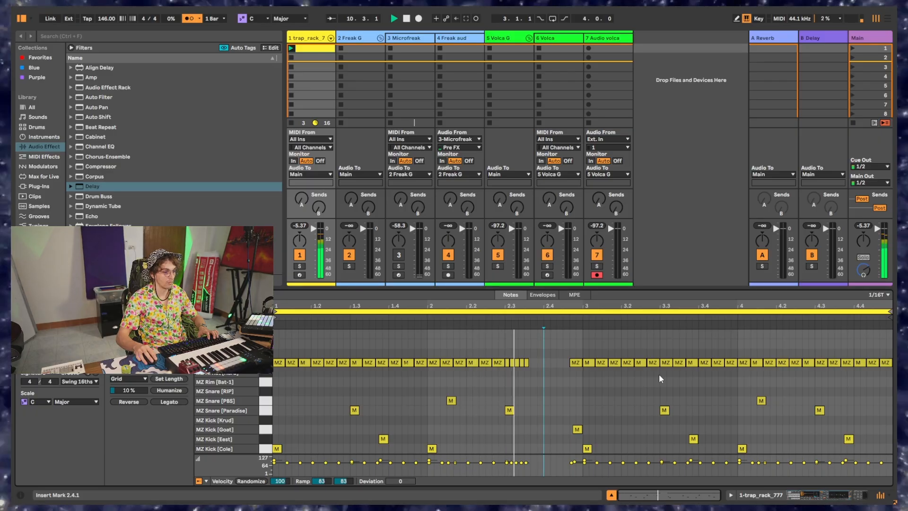
# Paste the hi-hat roll at 3.2.1 and transpose it down to the MZ Rim [Bat-1] row
pyautogui.hotkey('ctrl', 'v')
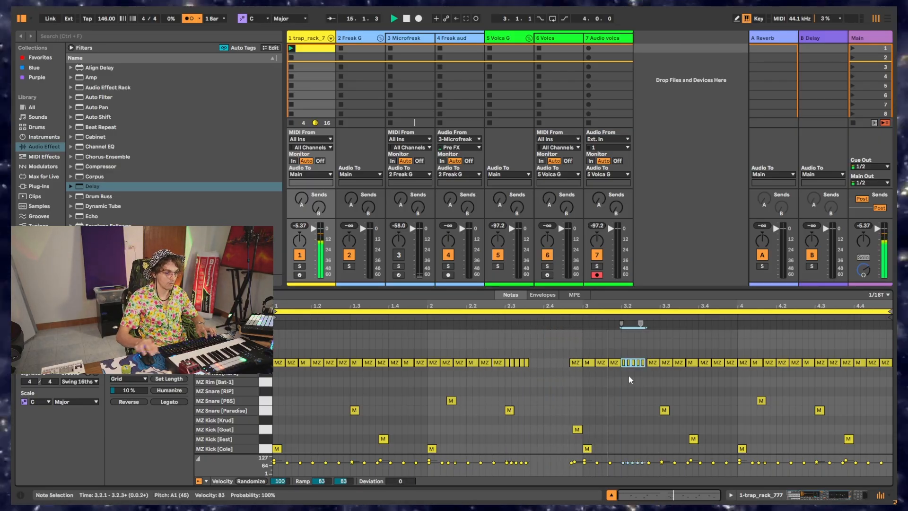
pyautogui.press('Down')
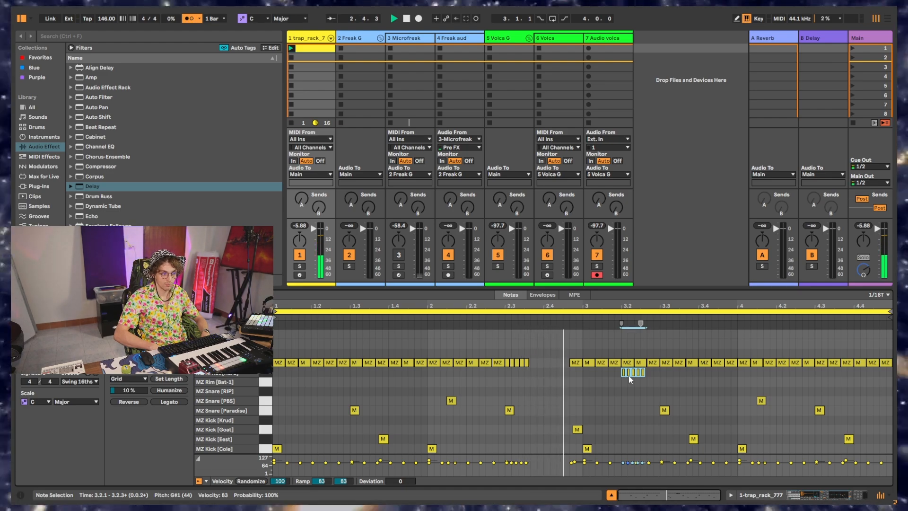
pyautogui.press('Down')
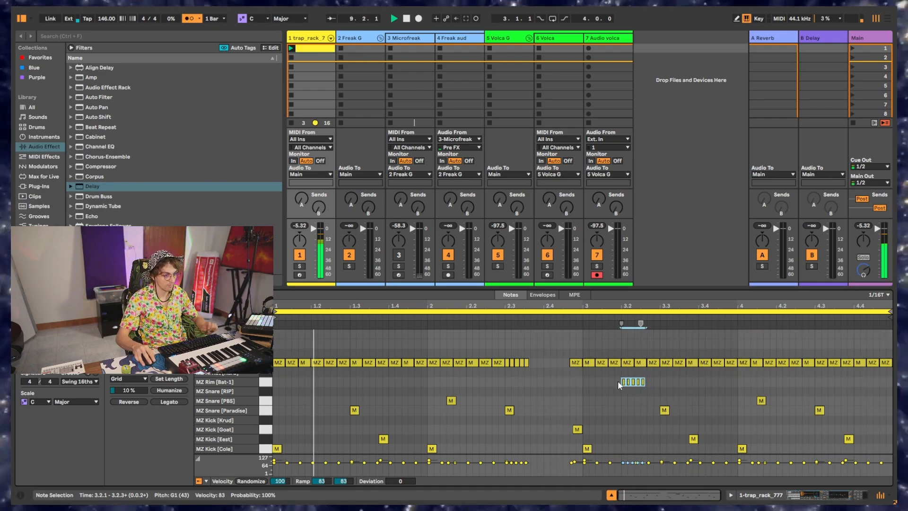
pyautogui.moveTo(616, 379); pyautogui.dragTo(628, 396)
pyautogui.press('Delete')
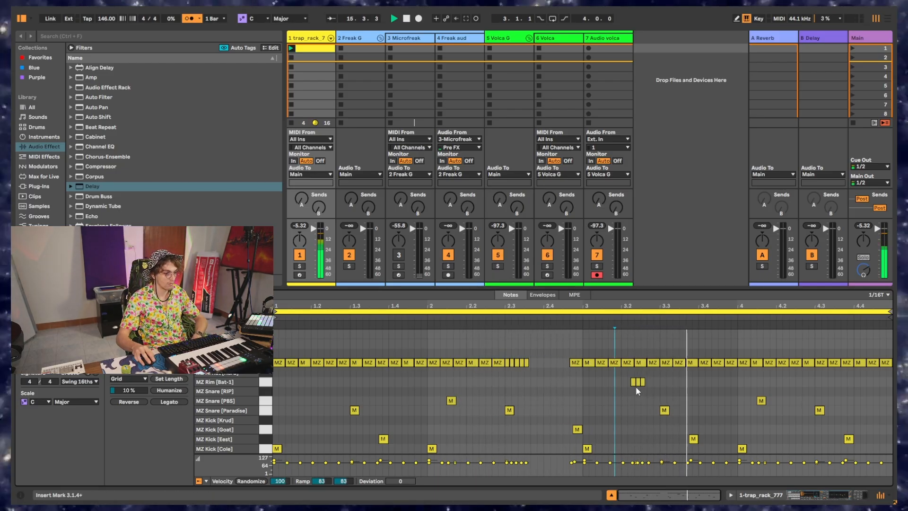
pyautogui.hotkey('ctrl', 'z')
# Lower the velocity of all the MZ Rim [Bat-1] roll notes to 44
pyautogui.click(633, 393)
pyautogui.moveTo(611, 377)
pyautogui.mouseDown()
pyautogui.moveTo(648, 390)
pyautogui.moveTo(633, 390)
pyautogui.mouseUp()
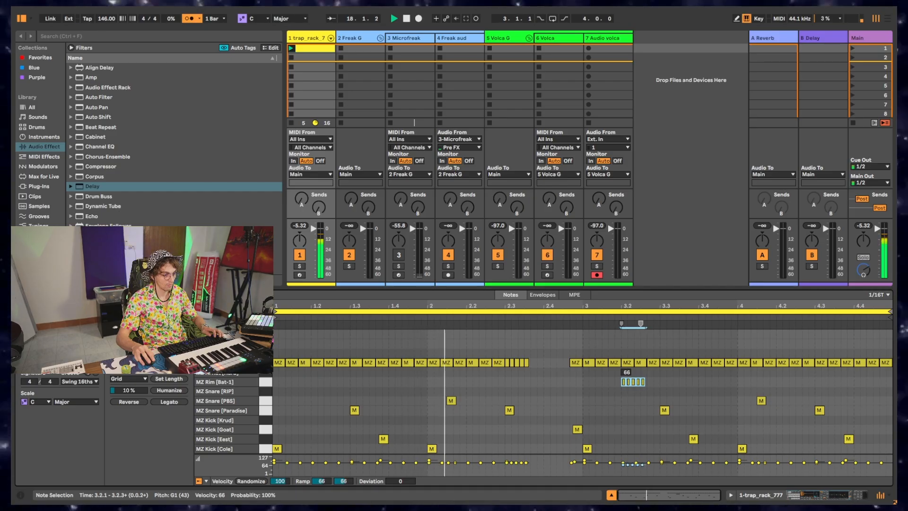
pyautogui.click(626, 402)
# Add an open-hat note at 1.2.1 on the B1 row and switch the grid to straight 1/16
pyautogui.doubleClick(315, 333)
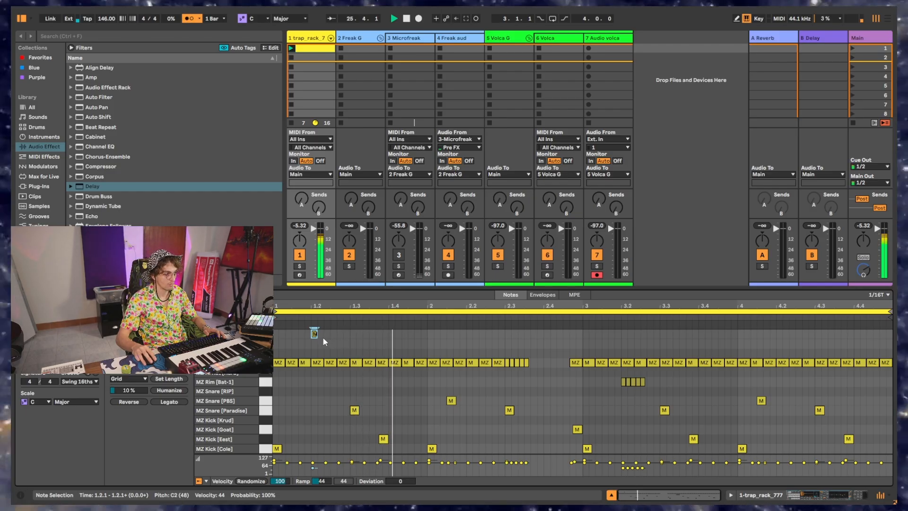
pyautogui.press('Down')
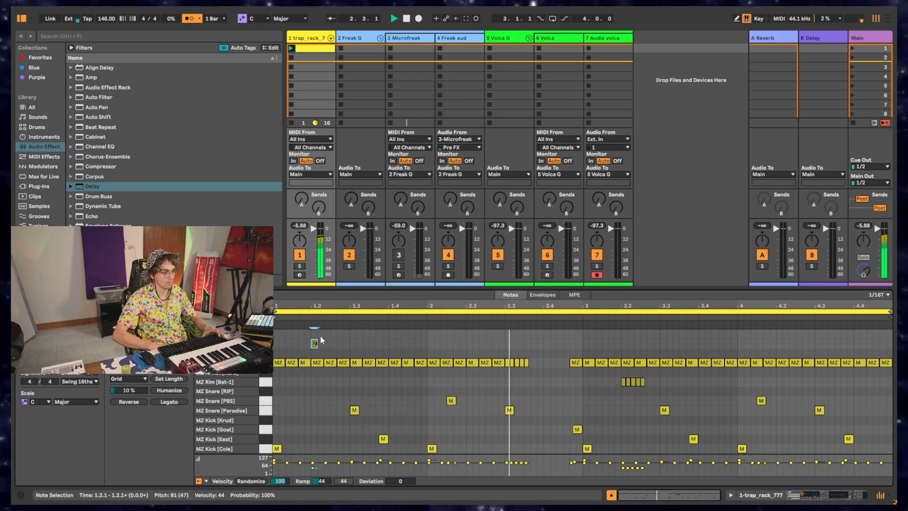
pyautogui.doubleClick(404, 344)
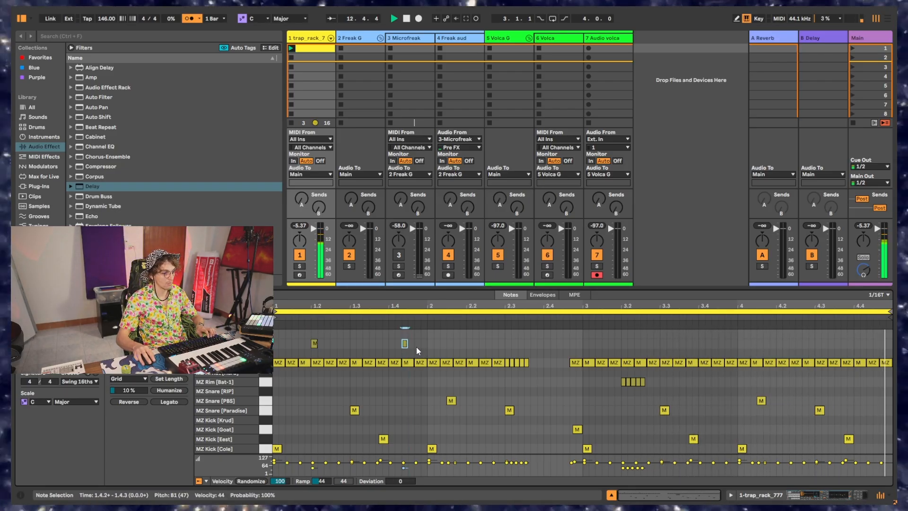
pyautogui.press('Delete')
pyautogui.hotkey('ctrl', '3')
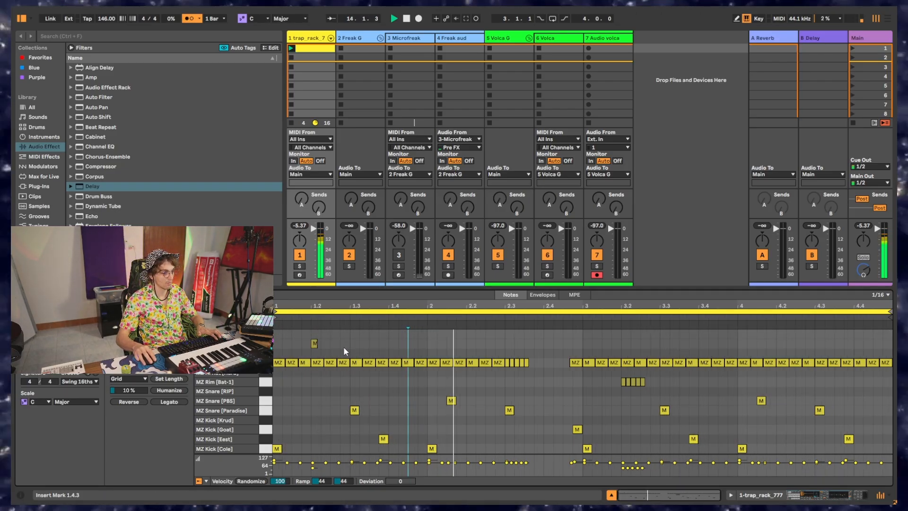
# Add a second open-hat note on the B1 row and try it on neighbouring sixteenths, leaving it at 1.4.2
pyautogui.doubleClick(404, 345)
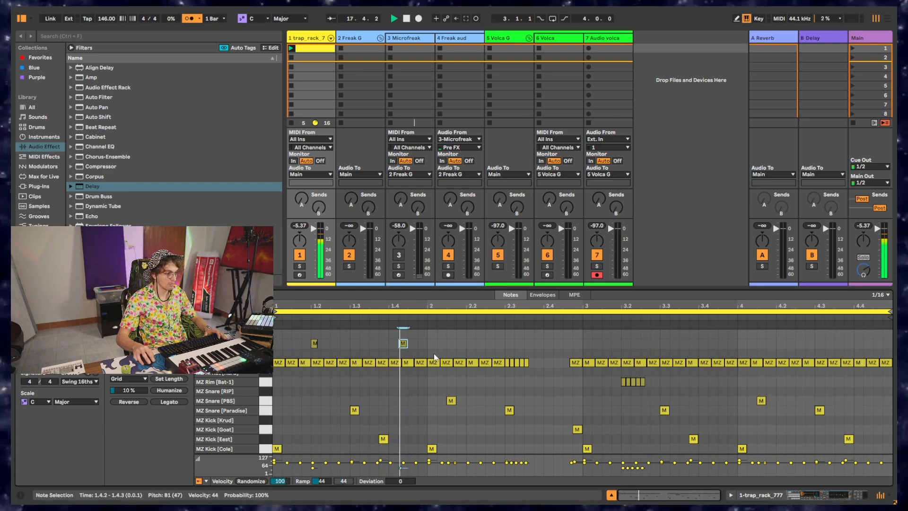
pyautogui.moveTo(404, 346); pyautogui.dragTo(414, 345)
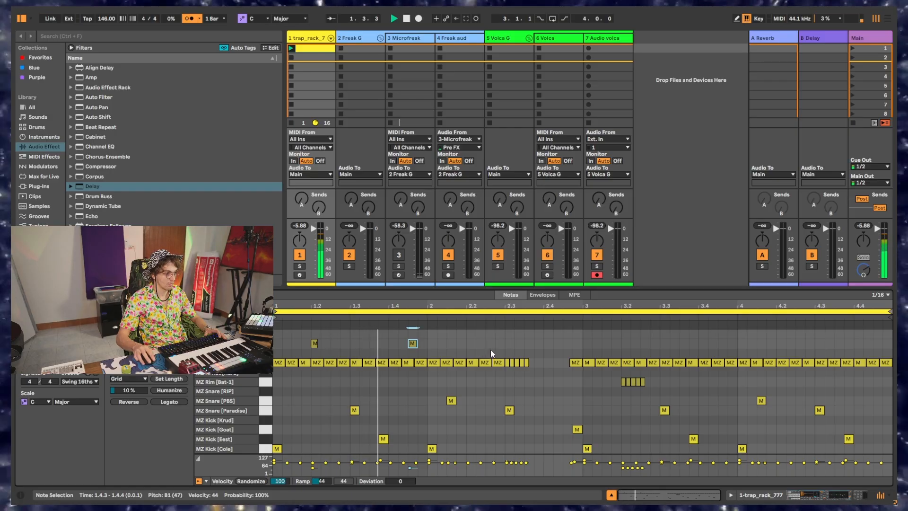
pyautogui.press('Left')
pyautogui.press('Left')
pyautogui.press('Left')
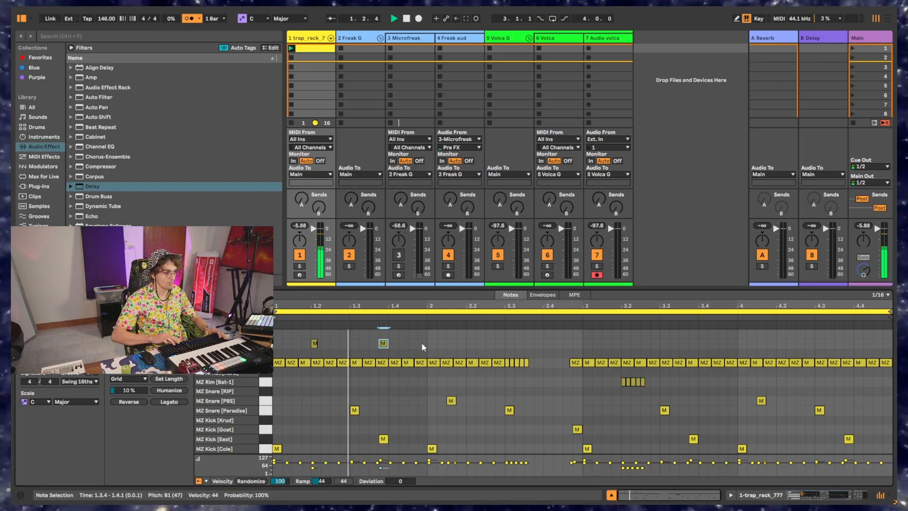
pyautogui.press('Right')
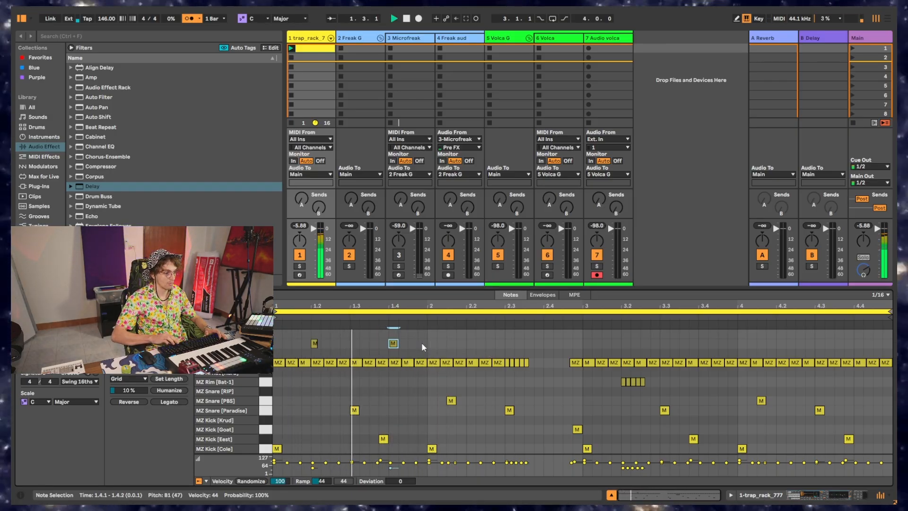
pyautogui.press('Right')
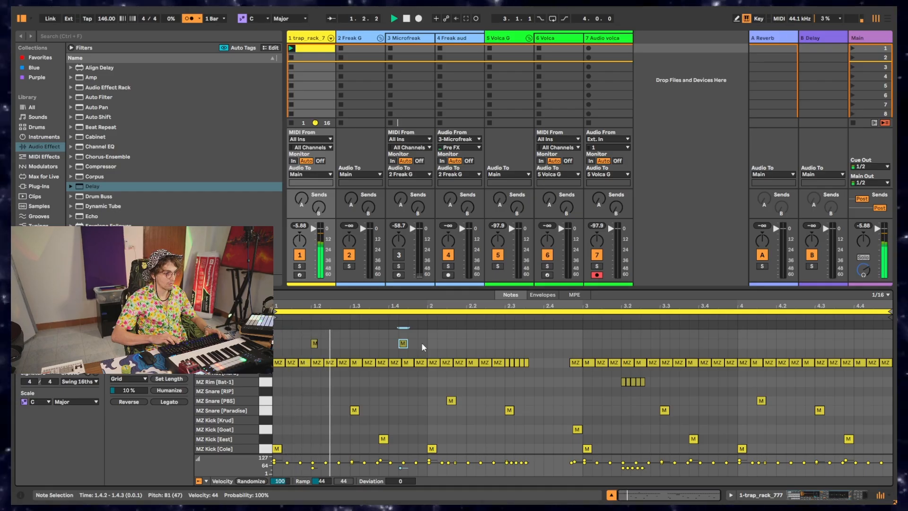
# Restart playback and shift the second open-hat note later to 2.4.1
pyautogui.press('space')
pyautogui.press('space')
pyautogui.press('Right')
pyautogui.press('Right')
pyautogui.press('Right')
pyautogui.press('Right')
pyautogui.press('Right')
pyautogui.press('Right')
pyautogui.press('Right')
pyautogui.press('Right')
pyautogui.press('Right')
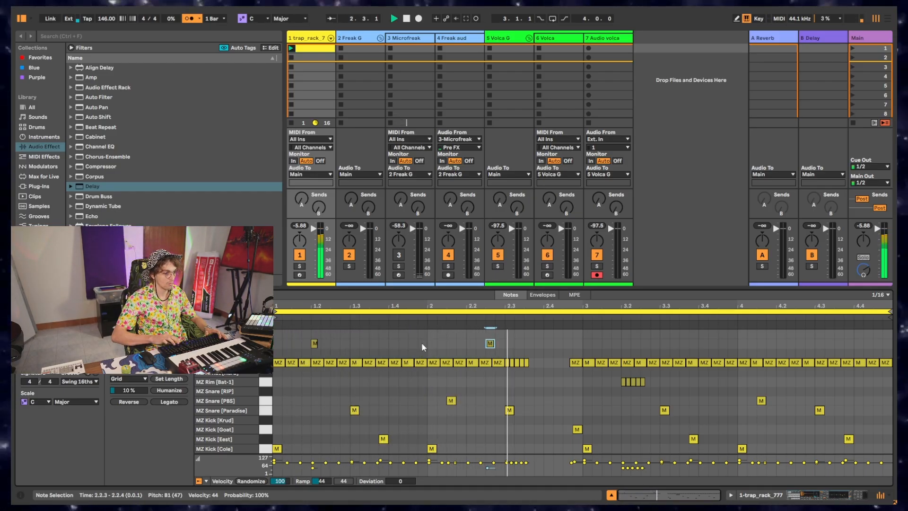
pyautogui.press('Right')
pyautogui.press('Right')
pyautogui.press('Right')
pyautogui.press('Right')
pyautogui.press('Right')
pyautogui.press('Right')
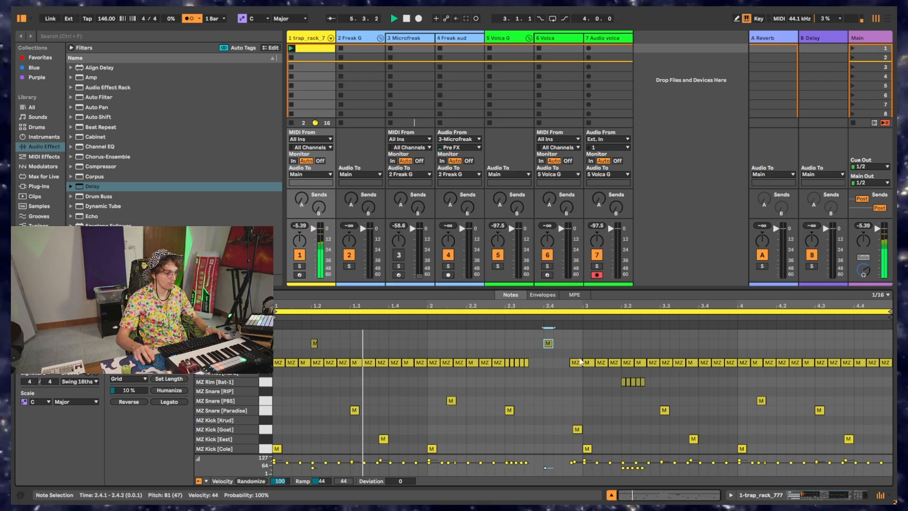
# Add an open-hat note at 3.4.1 on the C2 row and set both B1 open-hat notes to velocity 49
pyautogui.doubleClick(703, 334)
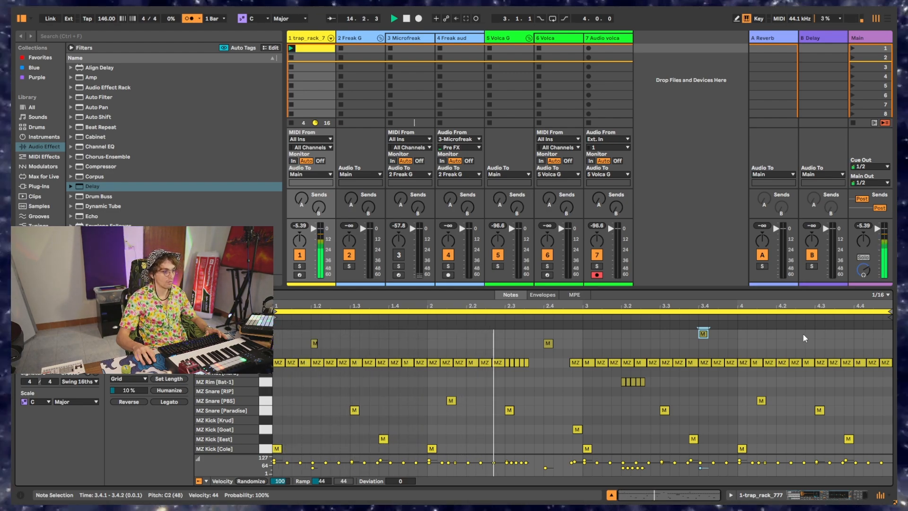
pyautogui.click(265, 344)
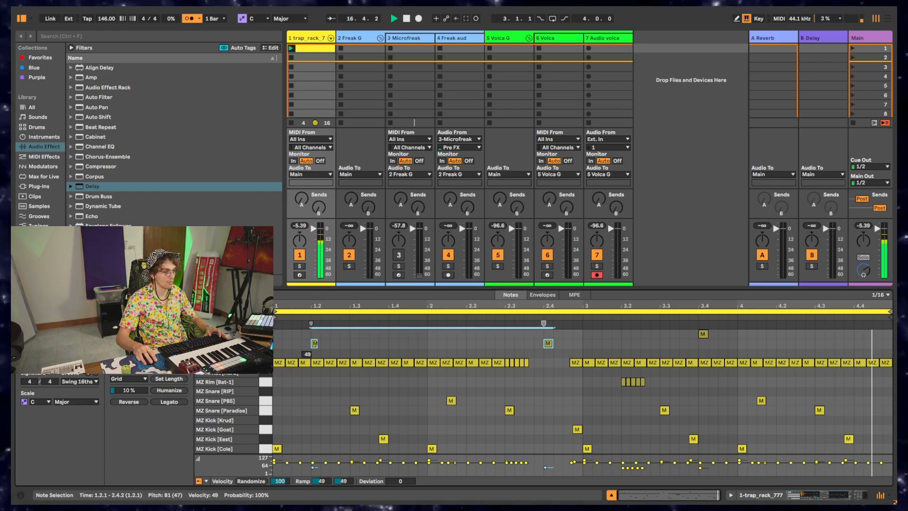
pyautogui.moveTo(314, 345); pyautogui.dragTo(313, 345)
# Vary the velocities of the hi-hat notes on the A1 row and delete the hi-hat note just before bar 3
pyautogui.click(407, 362)
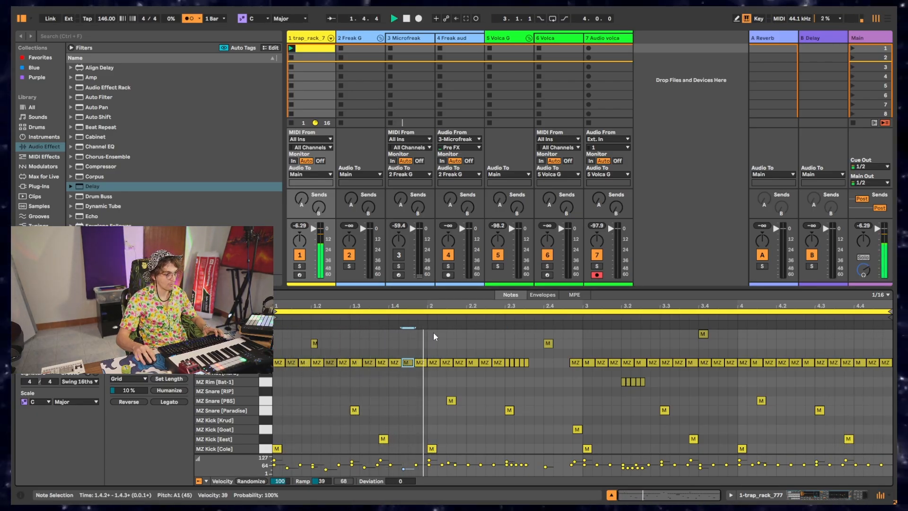
pyautogui.click(429, 376)
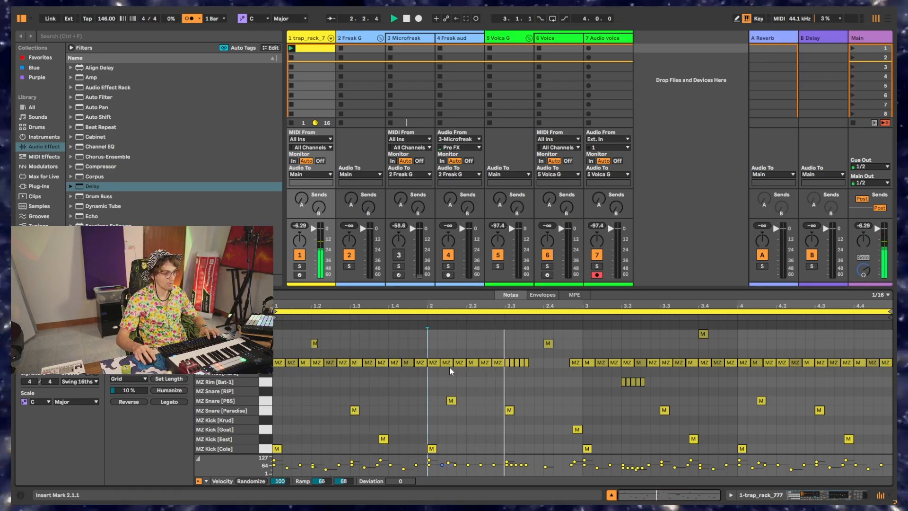
pyautogui.click(447, 364)
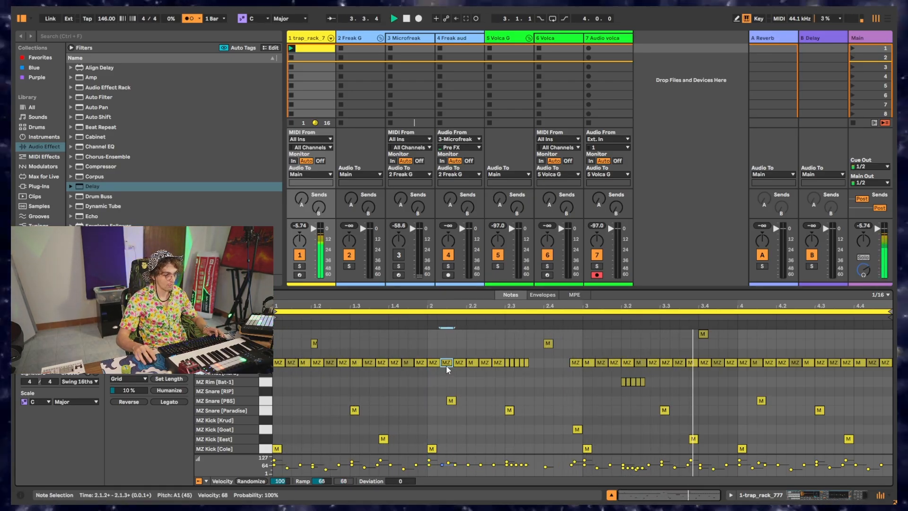
pyautogui.doubleClick(573, 365)
pyautogui.click(485, 362)
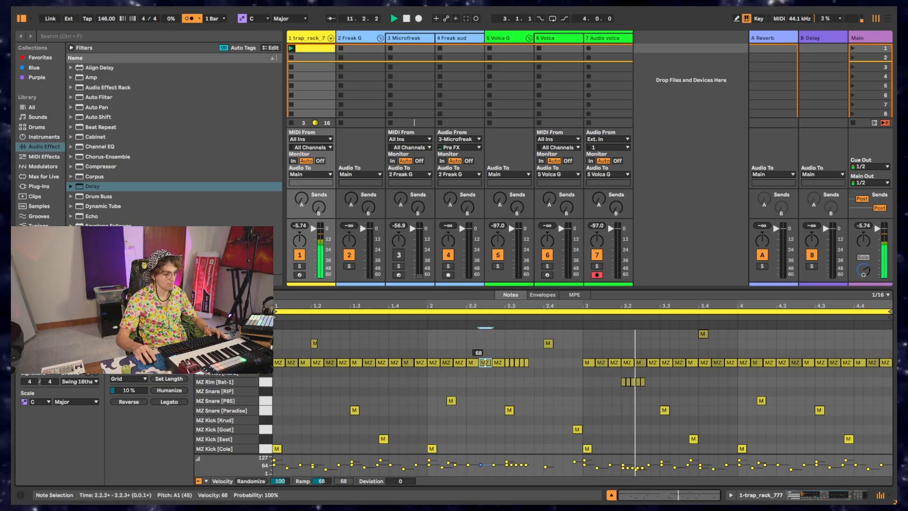
pyautogui.click(489, 381)
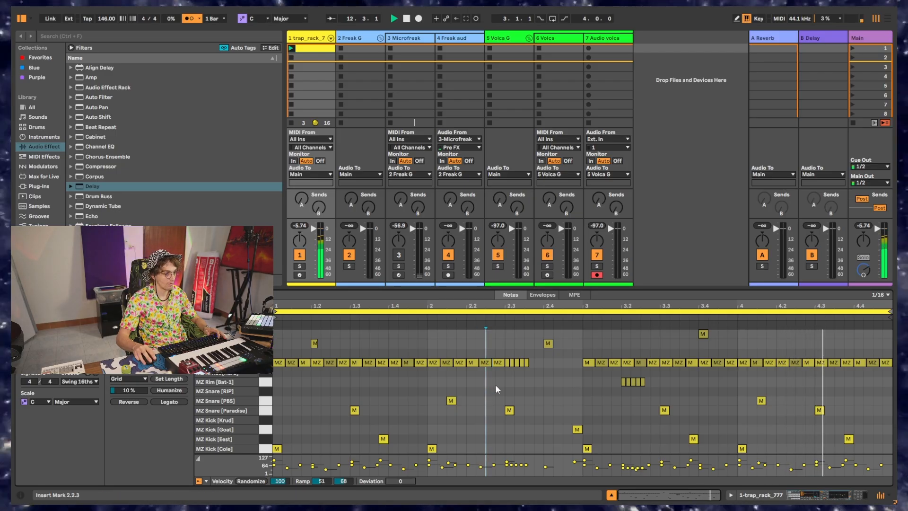
pyautogui.click(549, 387)
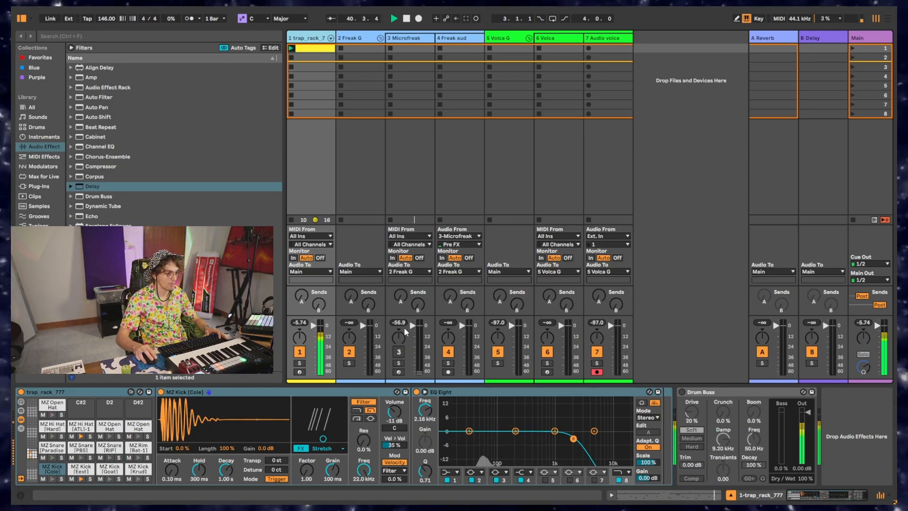
# Record a MicroFreak part into the first slots of the blue Microfreak and Freak aud tracks and open the recorded audio clip
pyautogui.click(355, 40)
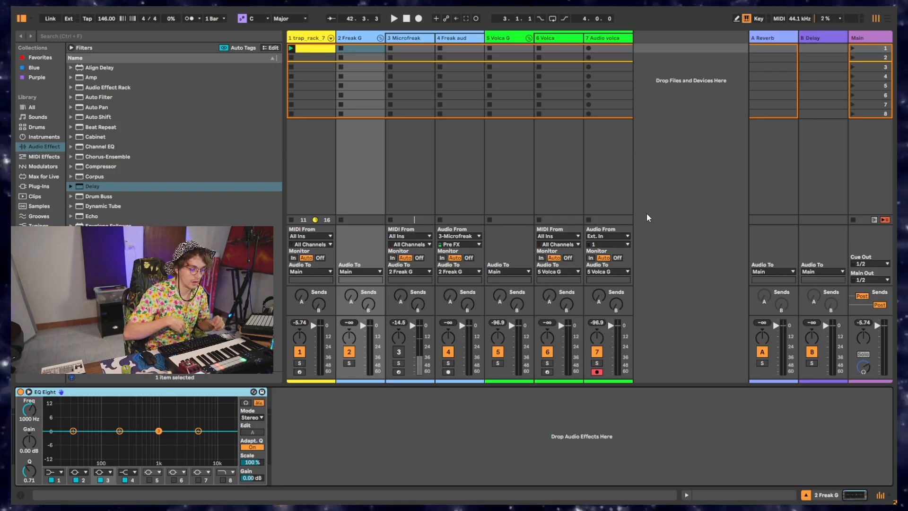
pyautogui.click(409, 66)
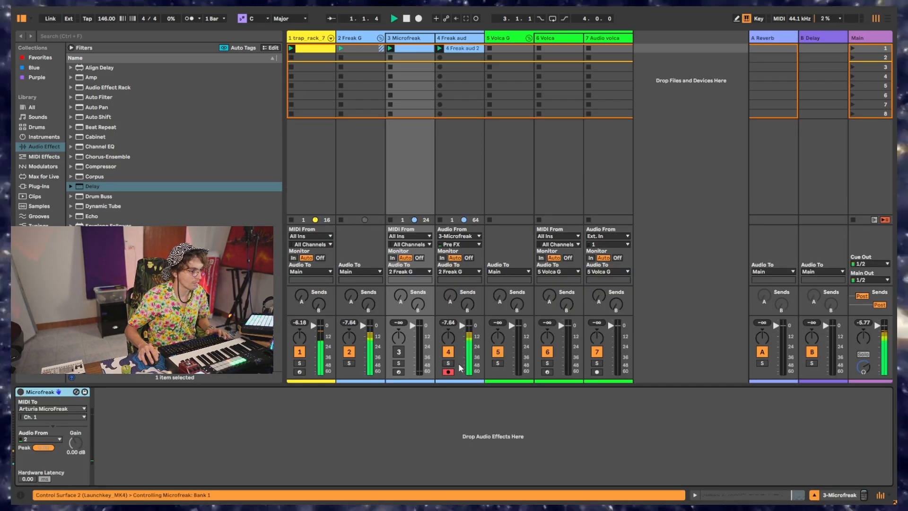
pyautogui.doubleClick(456, 49)
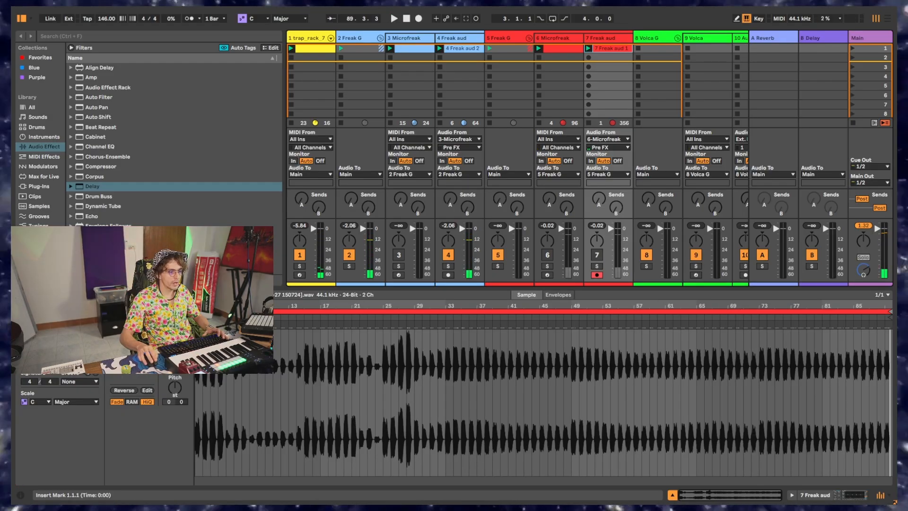
# Activate the red 7 Freak aud track and play the recorded clips back from the start
pyautogui.press('space')
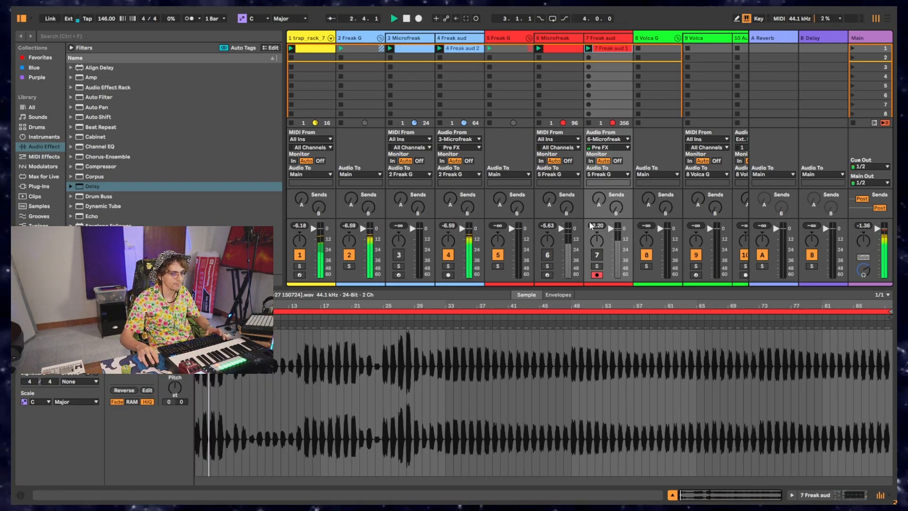
pyautogui.press('space')
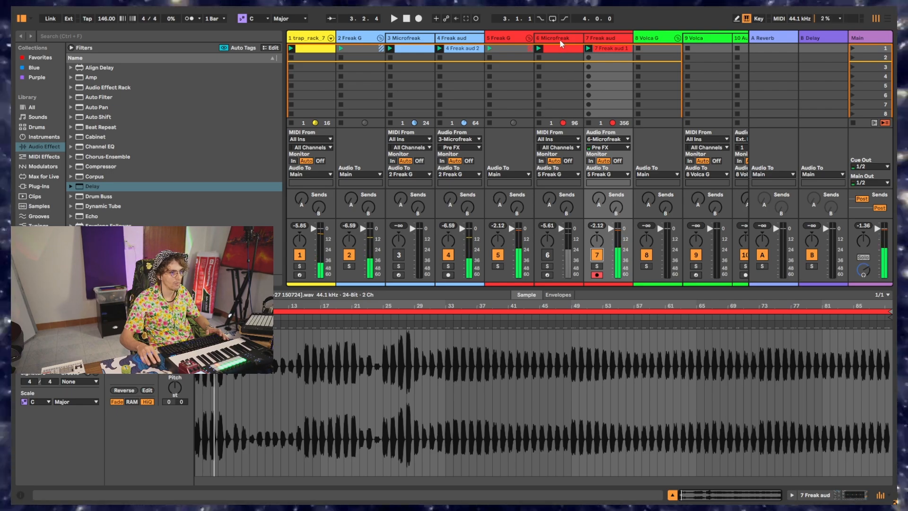
pyautogui.click(560, 39)
pyautogui.press('space')
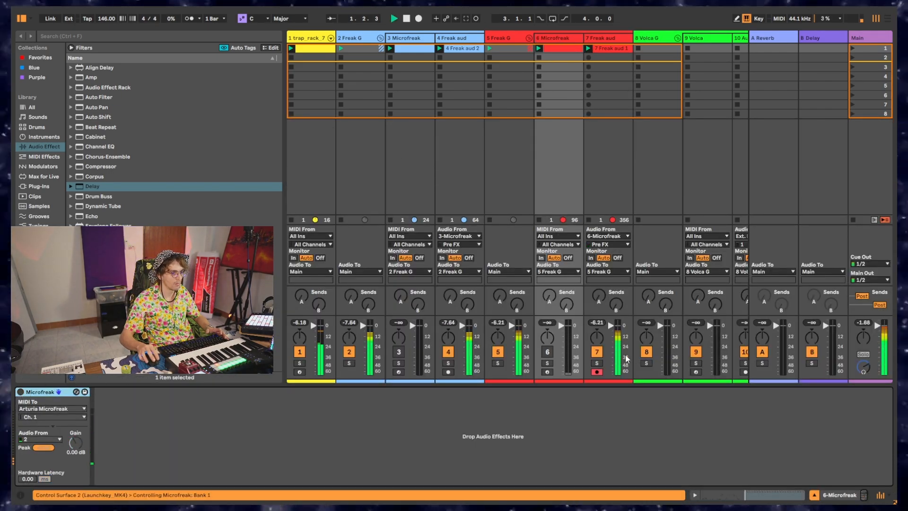
# Open the 7 Freak aud clip and its track devices, and add a Compressor after EQ Eight
pyautogui.click(602, 48)
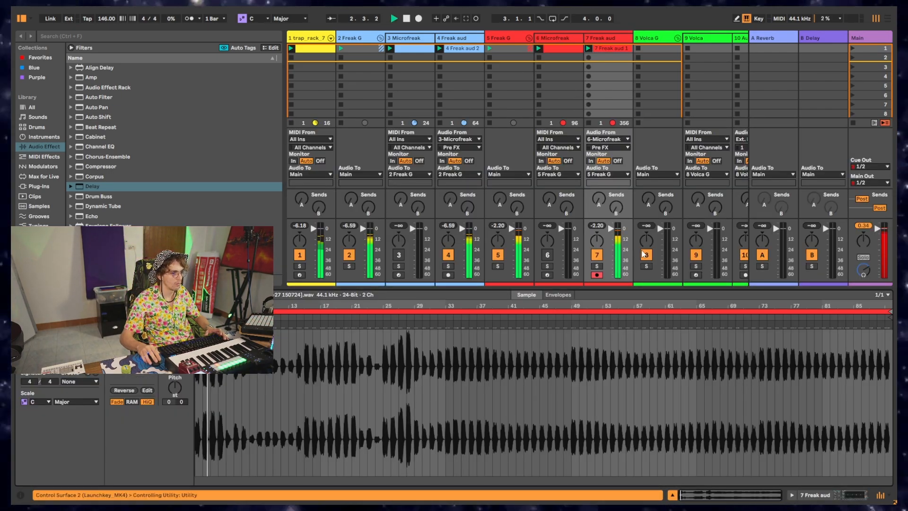
pyautogui.click(603, 40)
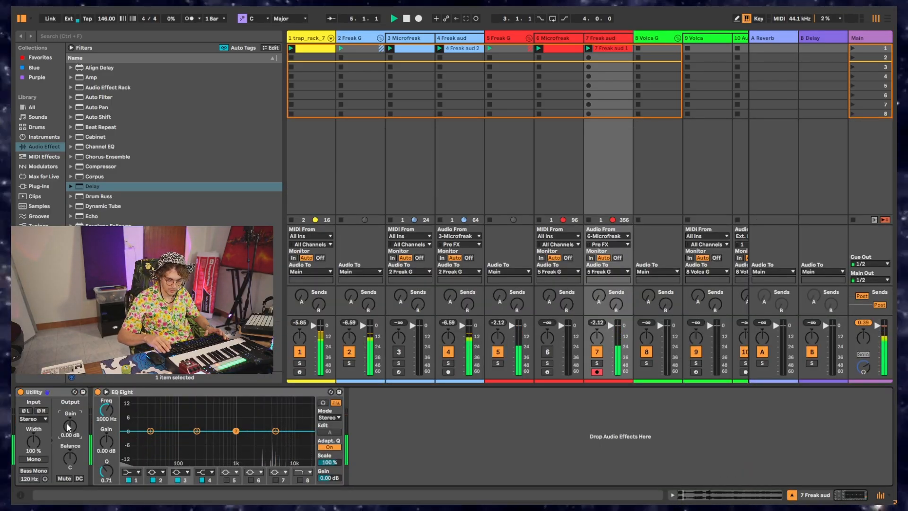
pyautogui.click(93, 97)
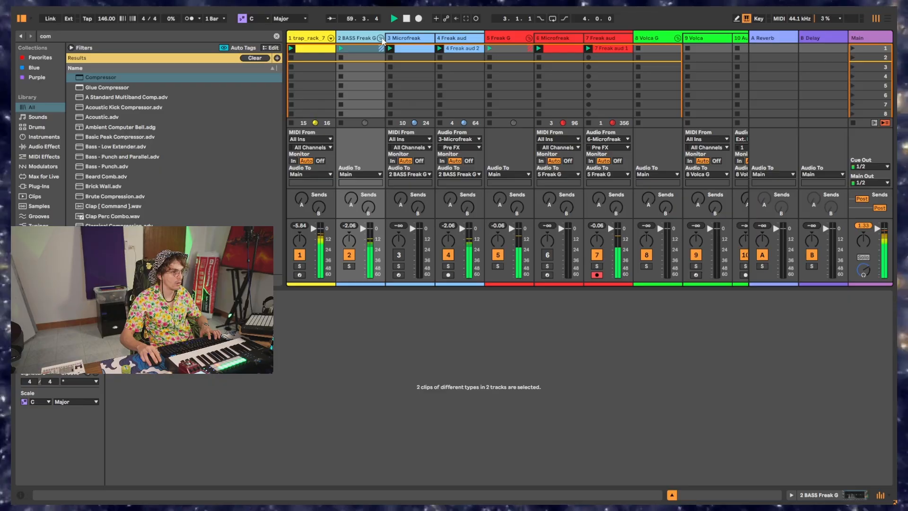
# Rename the red Freak G group track to Melody Freak G
pyautogui.click(505, 38)
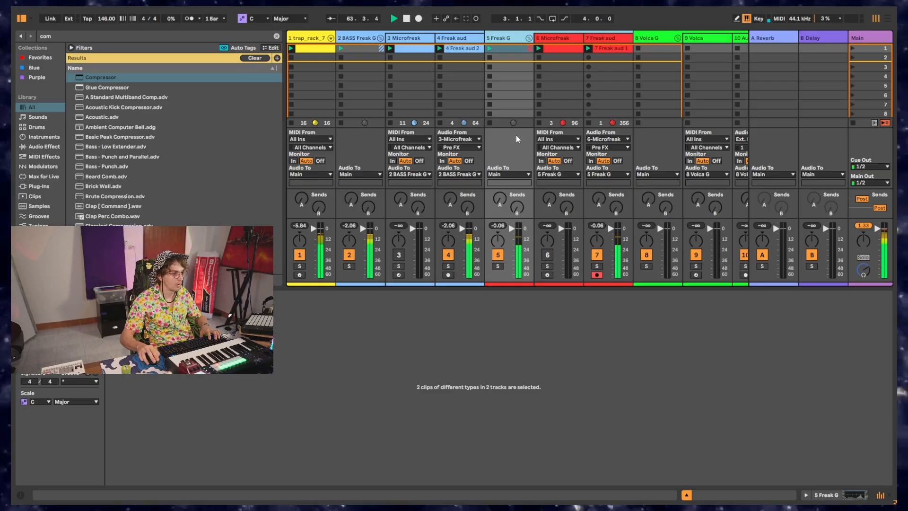
pyautogui.hotkey('ctrl', 'r')
pyautogui.click(515, 39)
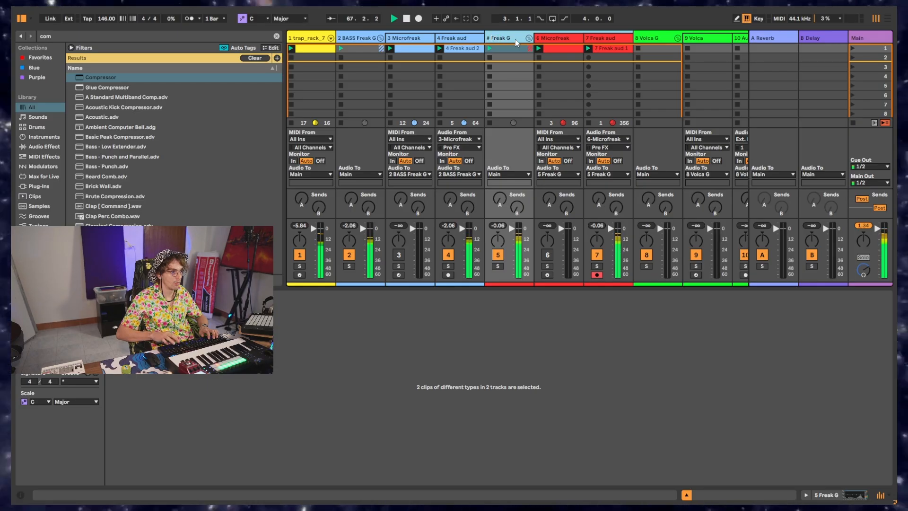
pyautogui.write('Mel')
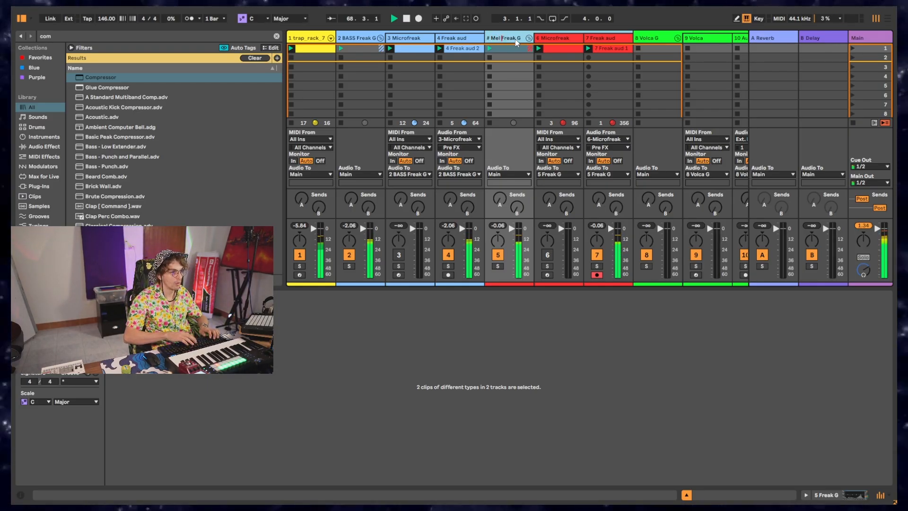
pyautogui.write('ody')
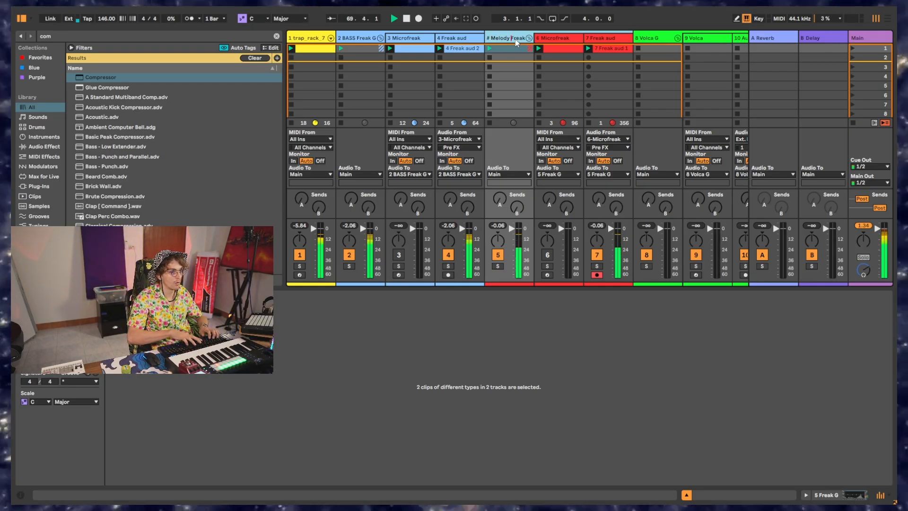
pyautogui.press('Return')
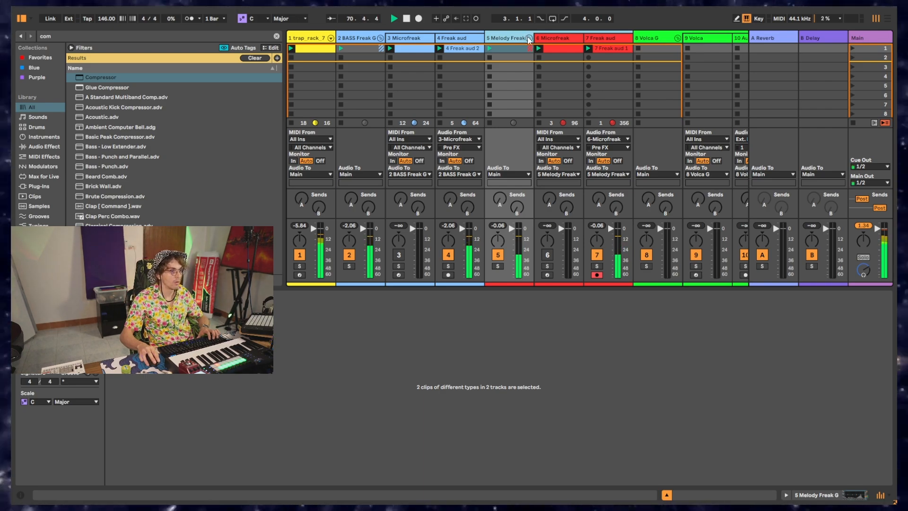
# Fold the Melody Freak G and BASS Freak G groups to get a compact track overview
pyautogui.click(530, 38)
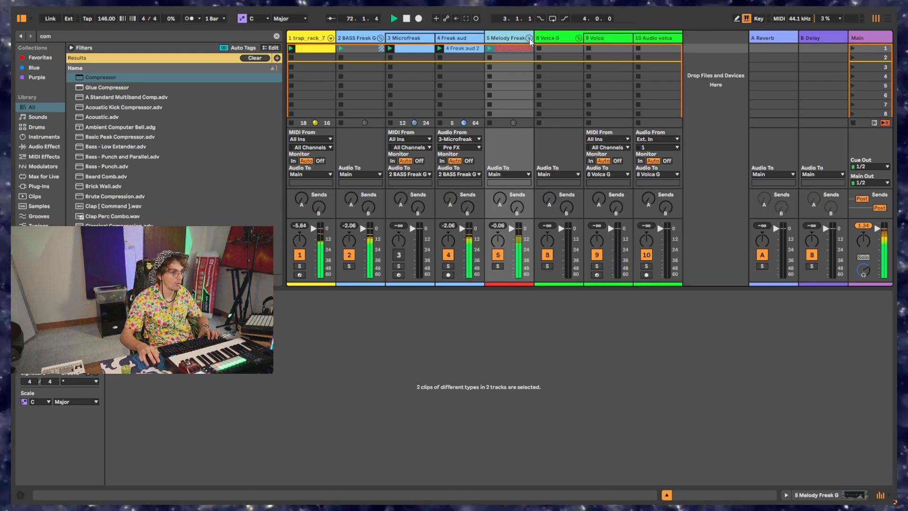
pyautogui.click(381, 38)
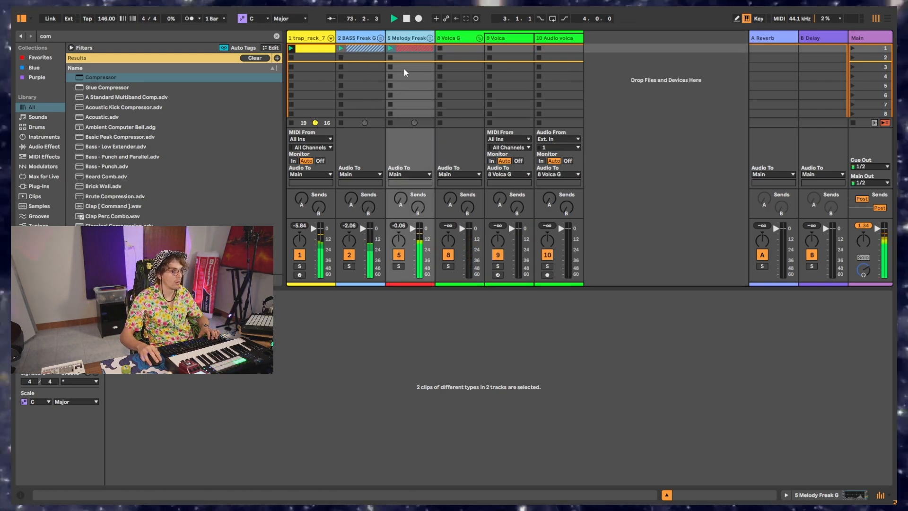
pyautogui.click(461, 38)
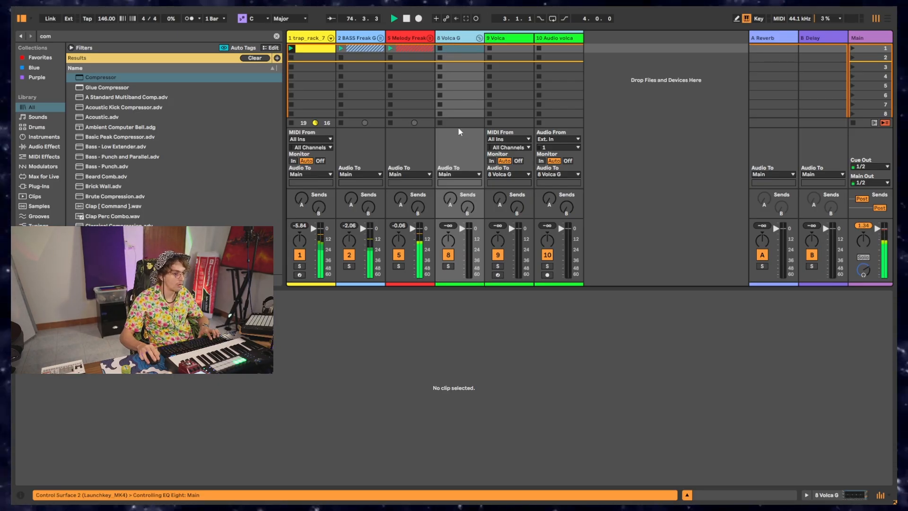
pyautogui.click(644, 70)
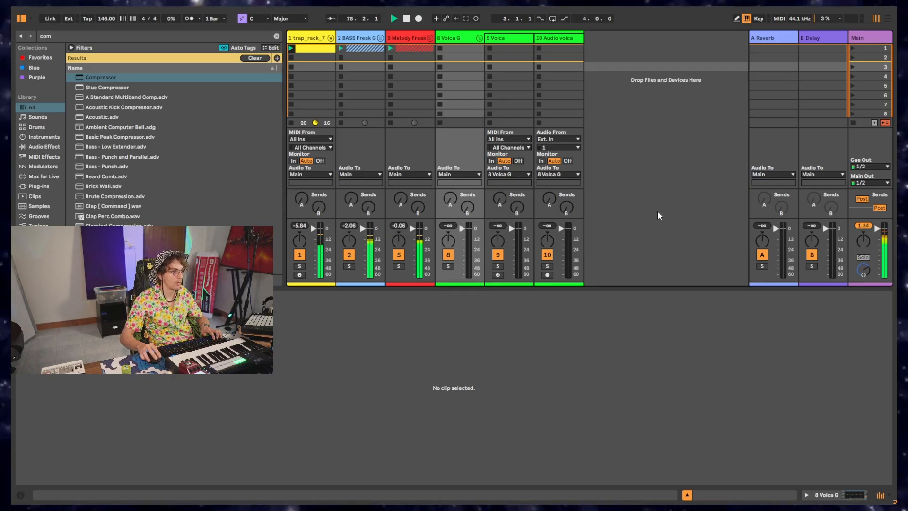
pyautogui.click(412, 37)
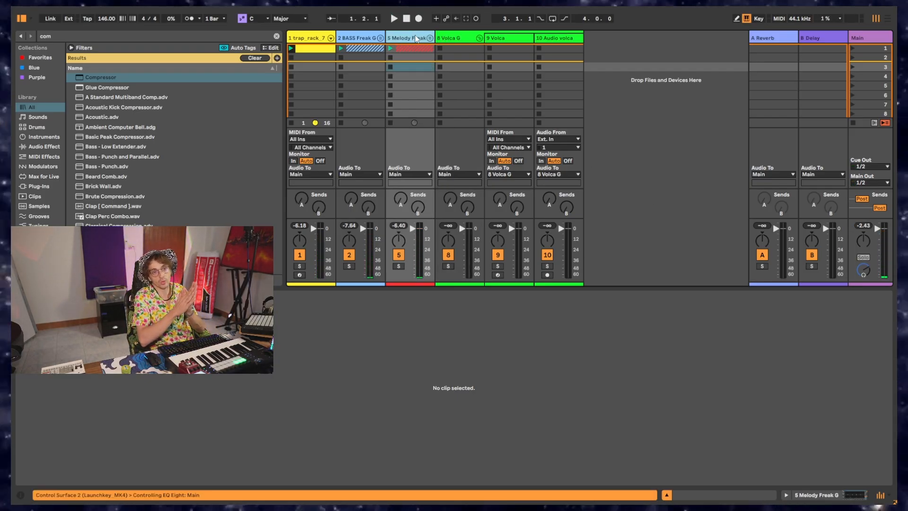
# Unfold both Freak groups and examine the recorded audio clips on 4 Freak aud and 7 Freak aud
pyautogui.click(380, 38)
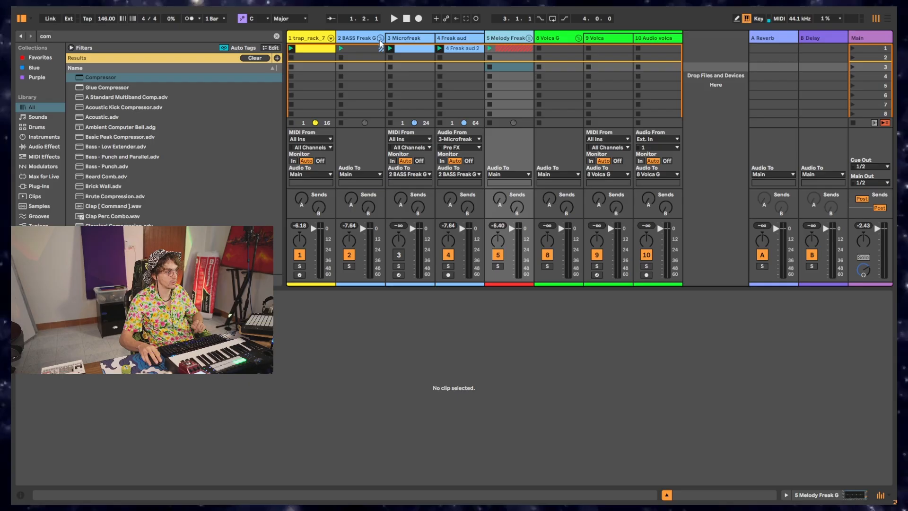
pyautogui.click(461, 50)
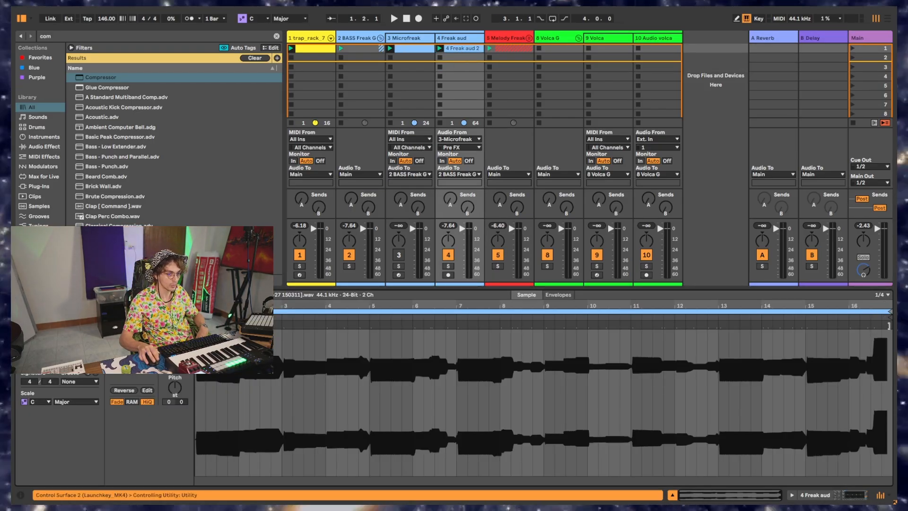
pyautogui.click(529, 38)
pyautogui.click(594, 47)
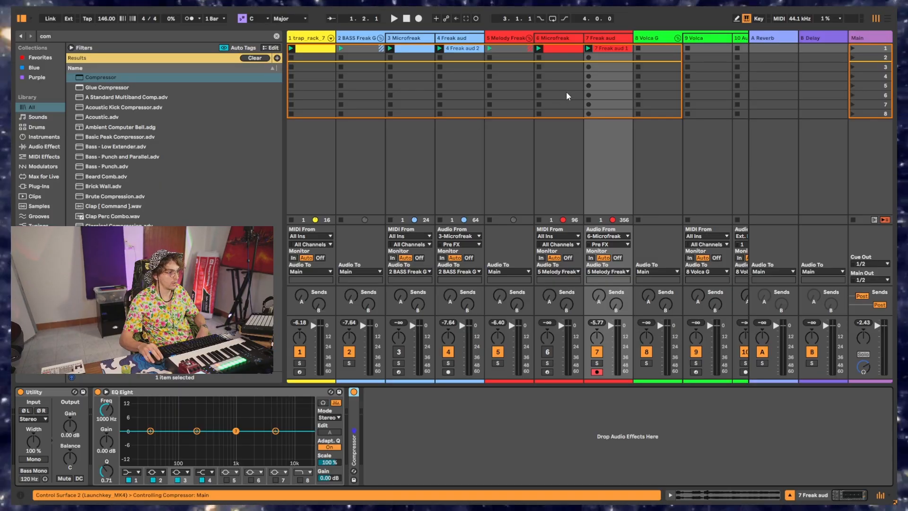
pyautogui.hotkey('shift', 'Tab')
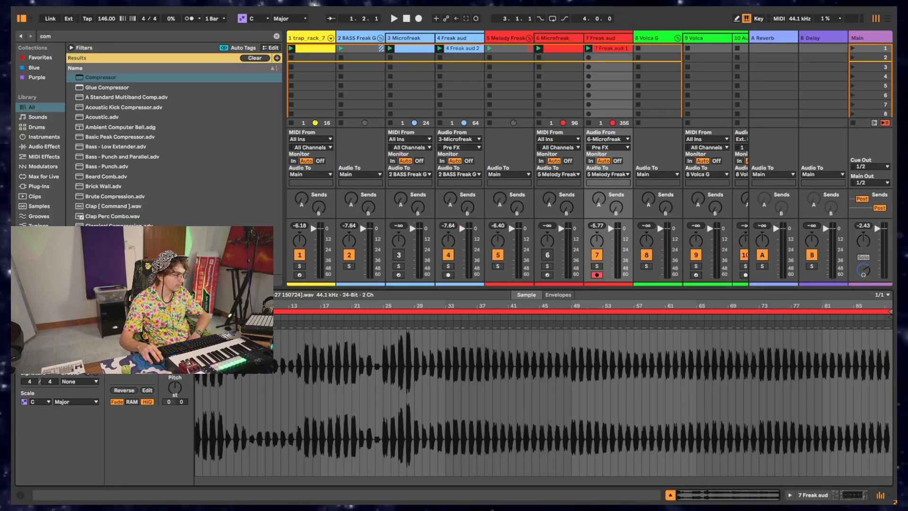
pyautogui.click(705, 312)
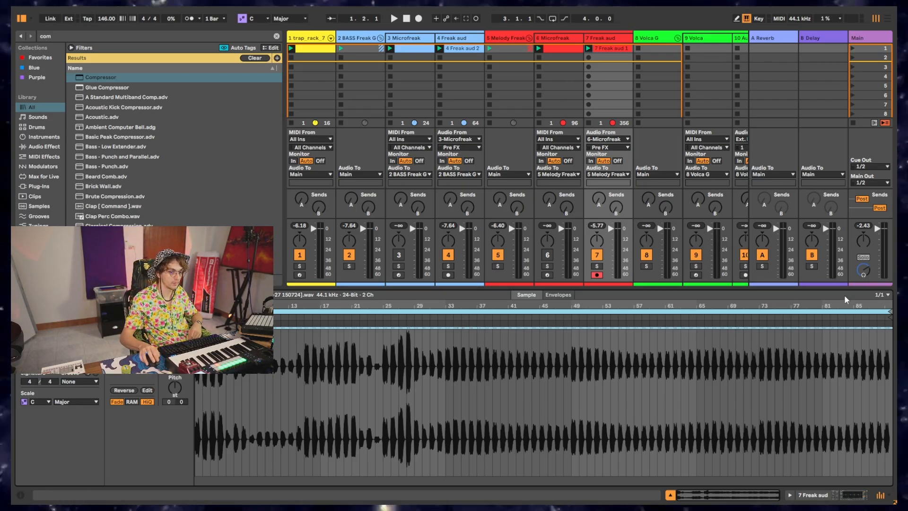
pyautogui.click(820, 316)
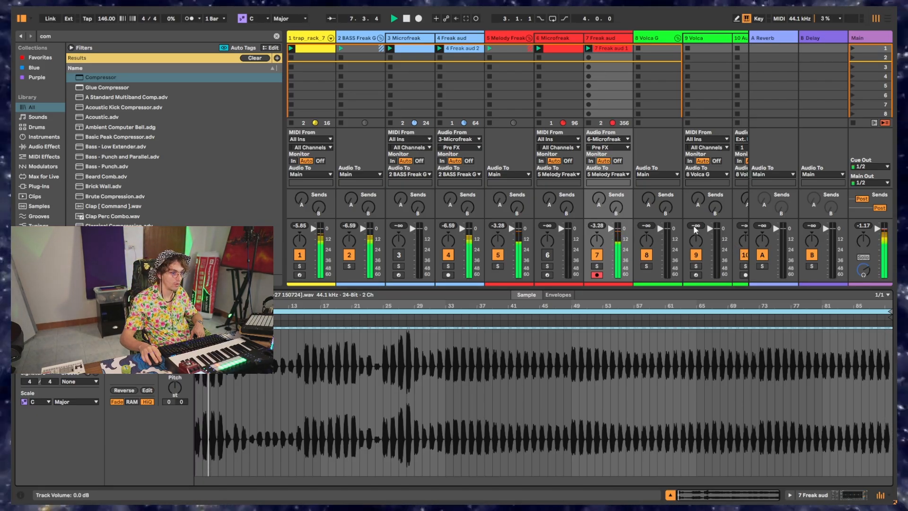
# Lower EQ Eight's band 4 to about -10 dB near 5.27 kHz on the 7 Freak aud track and start playback
pyautogui.click(617, 39)
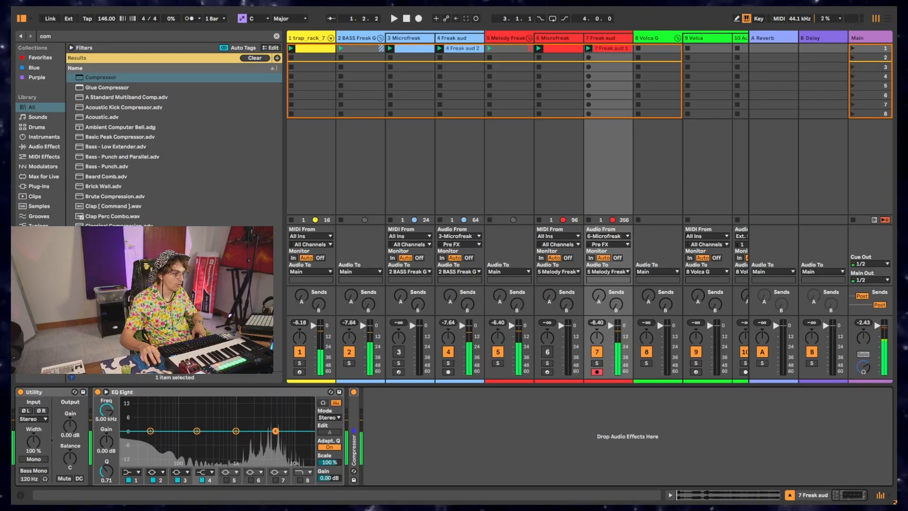
pyautogui.moveTo(275, 431); pyautogui.dragTo(275, 444)
pyautogui.press('space')
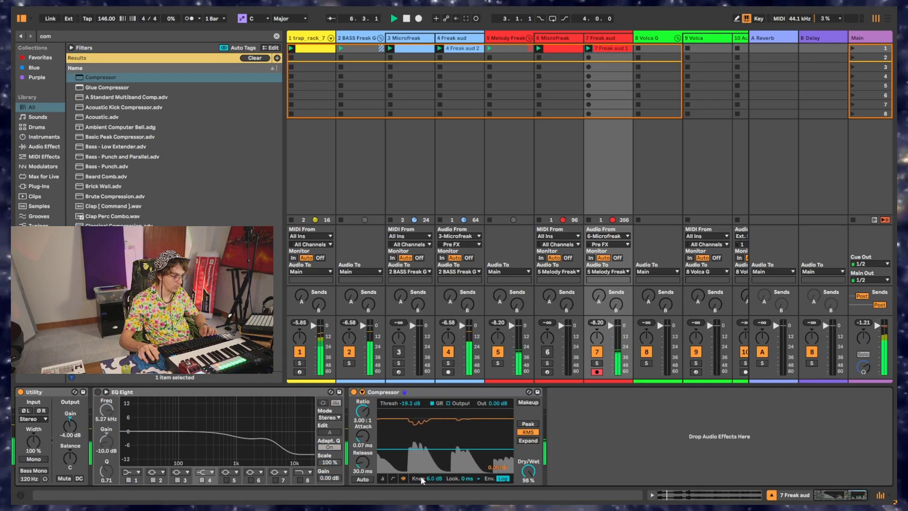
# Set the Compressor's knee to 18 dB on the 7 Freak aud track
pyautogui.moveTo(433, 479); pyautogui.dragTo(433, 473)
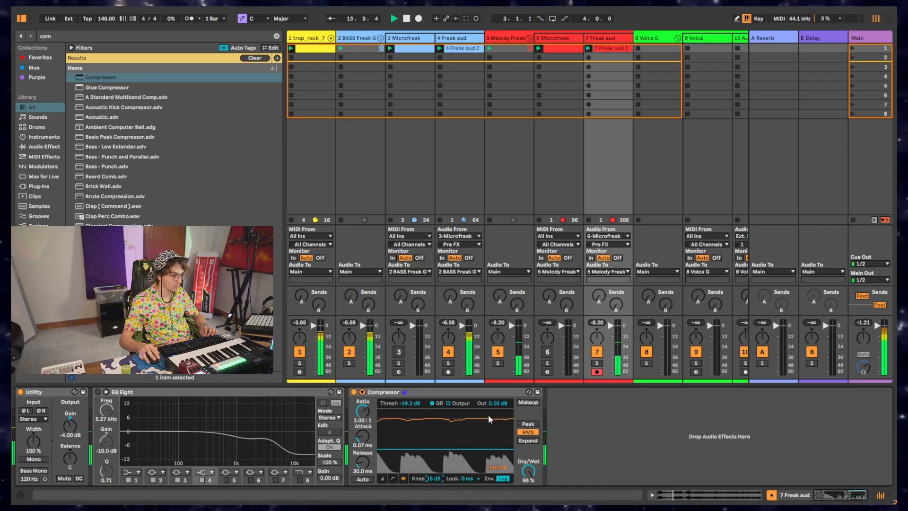
# Try a Utility gain of -2 dB on the 7 Freak aud track, undo it and restart playback
pyautogui.click(71, 435)
pyautogui.write('-2')
pyautogui.press('Return')
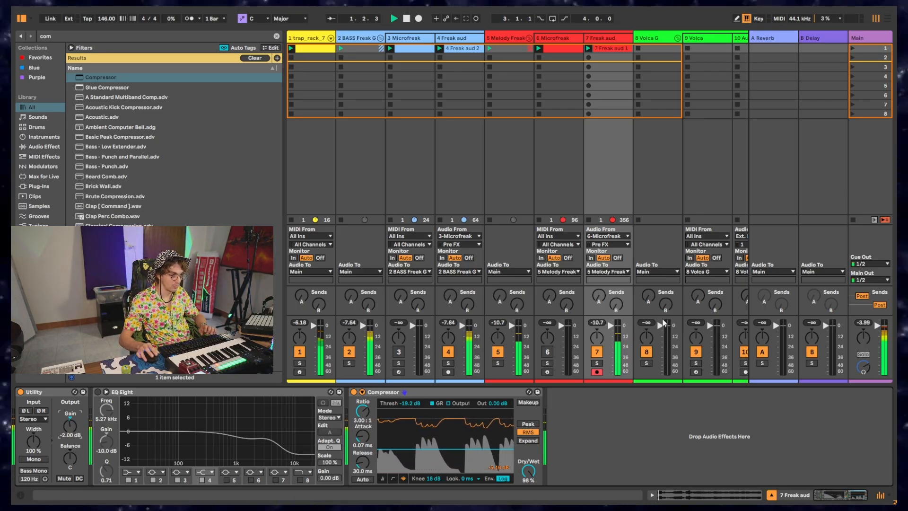
pyautogui.hotkey('ctrl', 'z')
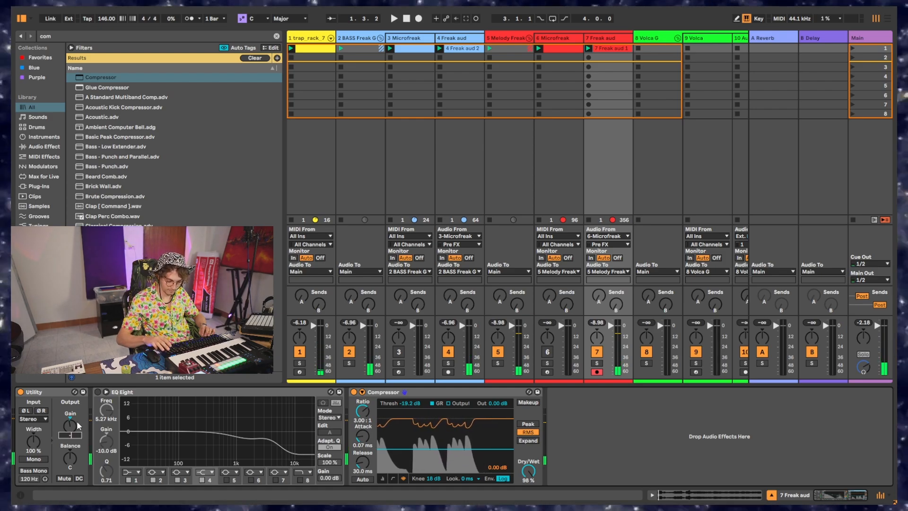
pyautogui.press('space')
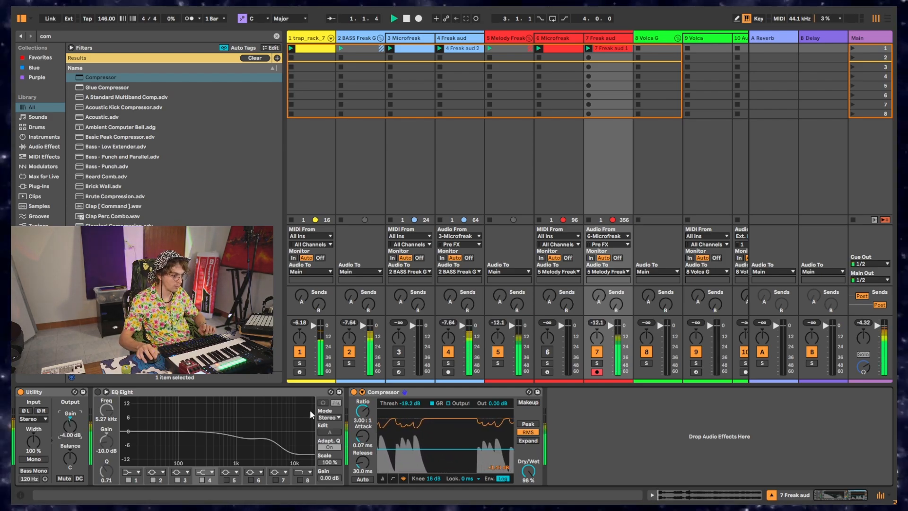
# Delete the EQ Eight between Utility and Compressor, and clear the browser search to list the reverb presets
pyautogui.click(248, 393)
pyautogui.press('Delete')
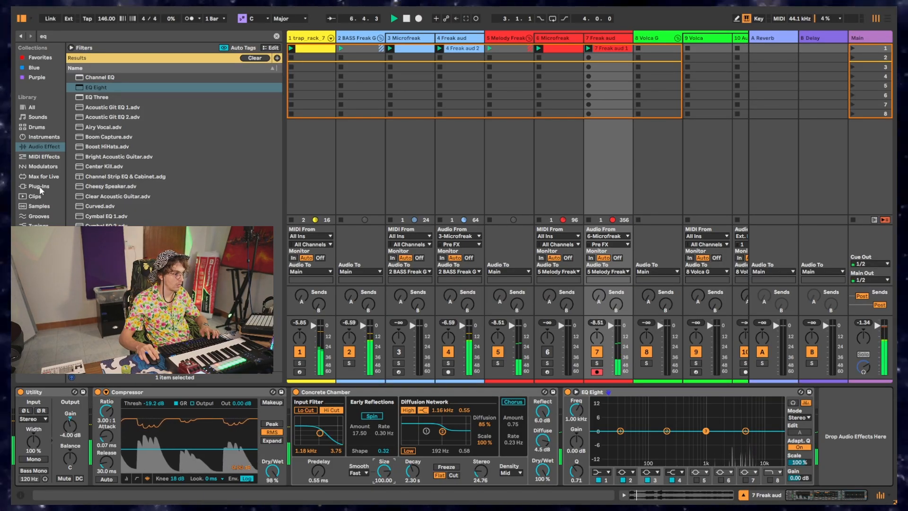
pyautogui.scroll(-7, 134, 165)
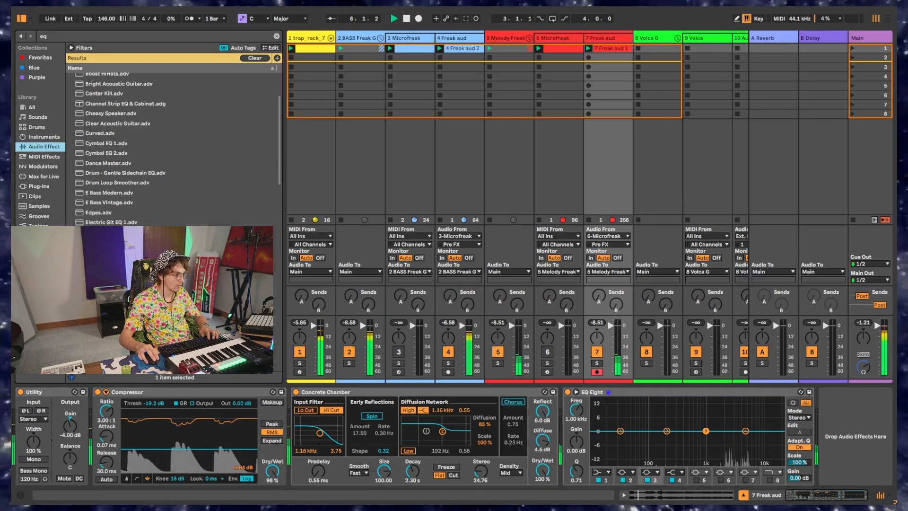
pyautogui.click(276, 37)
pyautogui.scroll(-10, 213, 160)
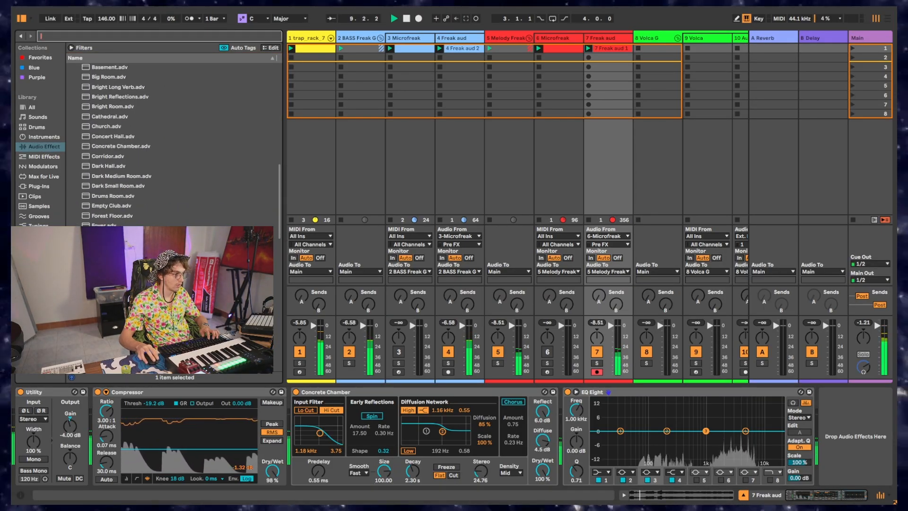
# Audition the Hall Shine, Halluzinatione, High Verb and In A Box reverb presets on the 7 Freak aud track during playback
pyautogui.moveTo(264, 379); pyautogui.dragTo(334, 412)
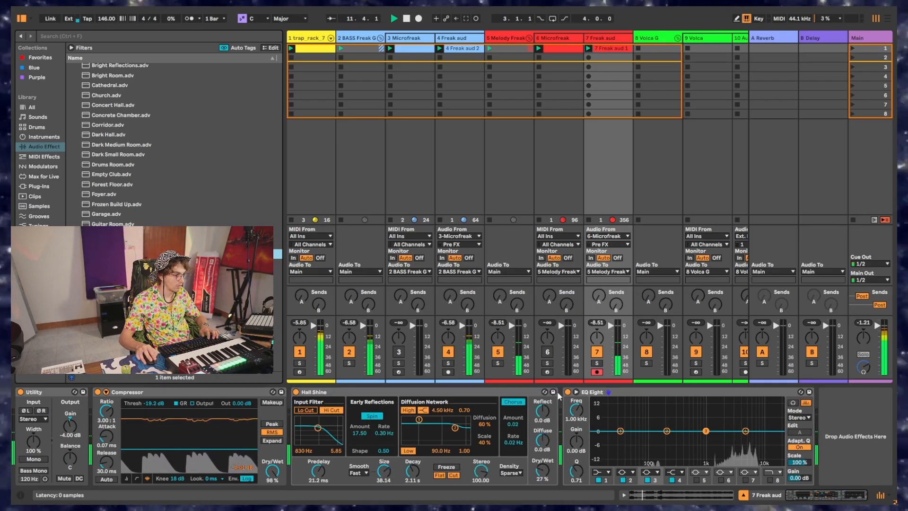
pyautogui.press('space')
pyautogui.press('space')
pyautogui.moveTo(227, 263); pyautogui.dragTo(421, 463)
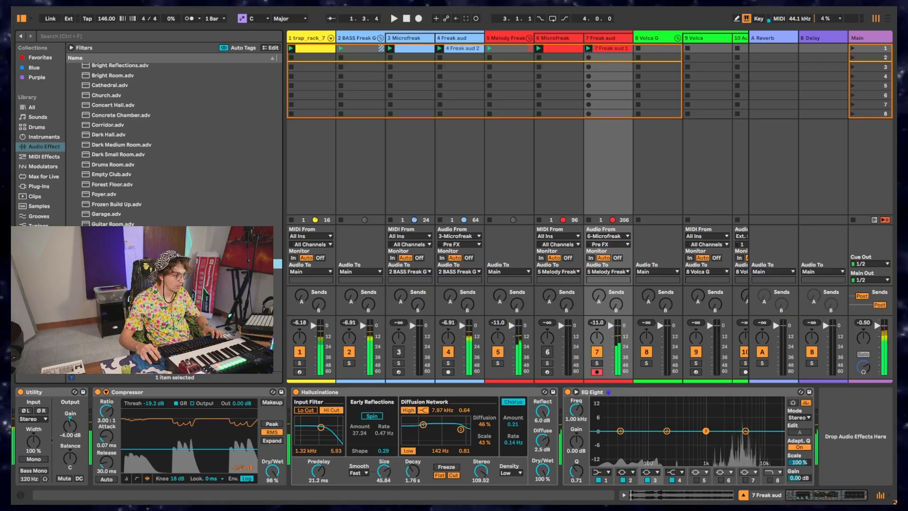
pyautogui.moveTo(236, 273); pyautogui.dragTo(435, 443)
pyautogui.press('space')
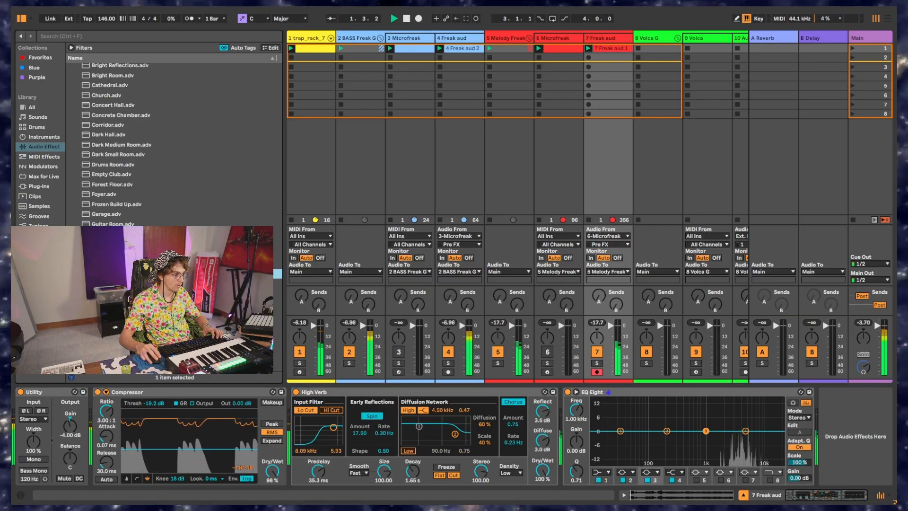
pyautogui.moveTo(351, 394); pyautogui.dragTo(371, 402)
pyautogui.press('space')
pyautogui.press('space')
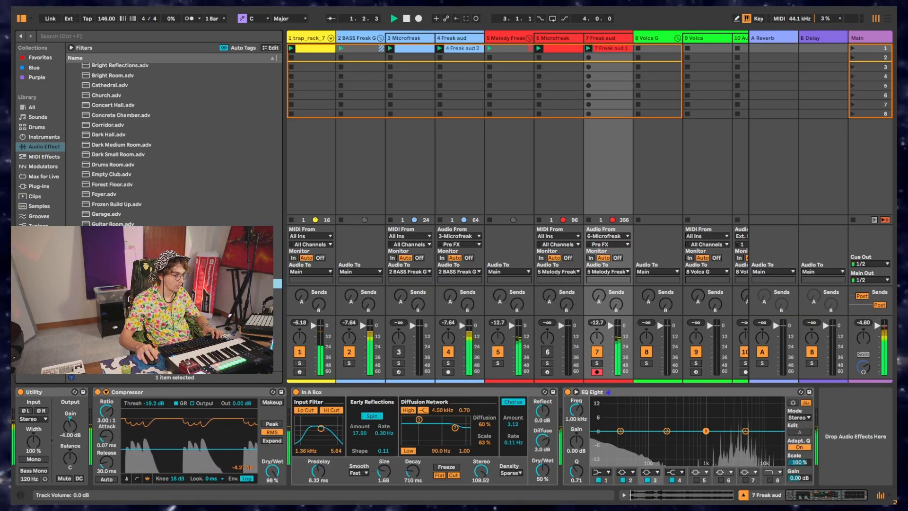
# Load the Large Factory reverb preset on 7 Freak aud, with Reflect at -30 dB and Diffuse at about -2.7 dB
pyautogui.moveTo(236, 303); pyautogui.dragTo(416, 420)
pyautogui.press('space')
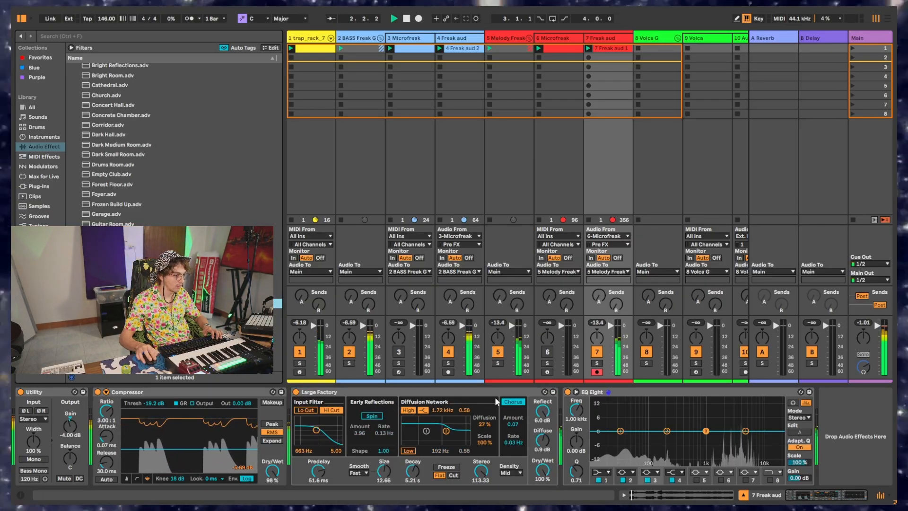
pyautogui.moveTo(544, 416); pyautogui.dragTo(544, 439)
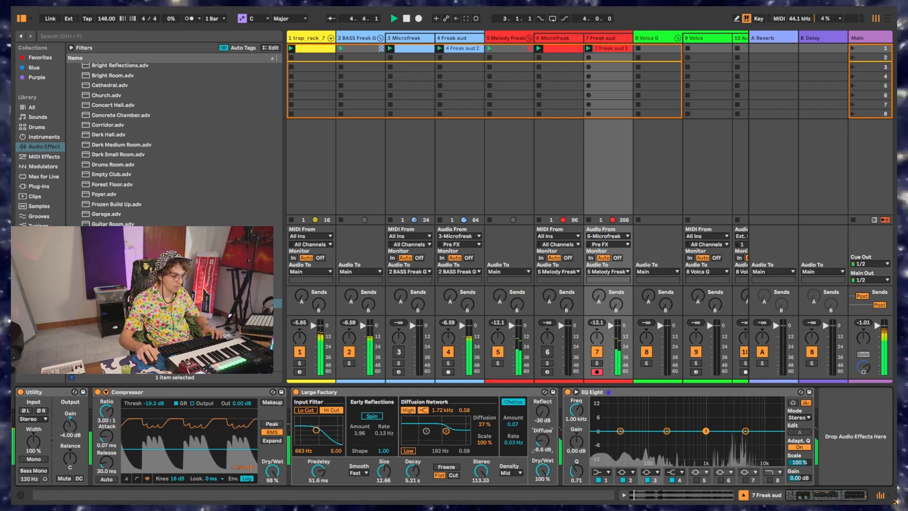
pyautogui.moveTo(540, 437); pyautogui.dragTo(539, 461)
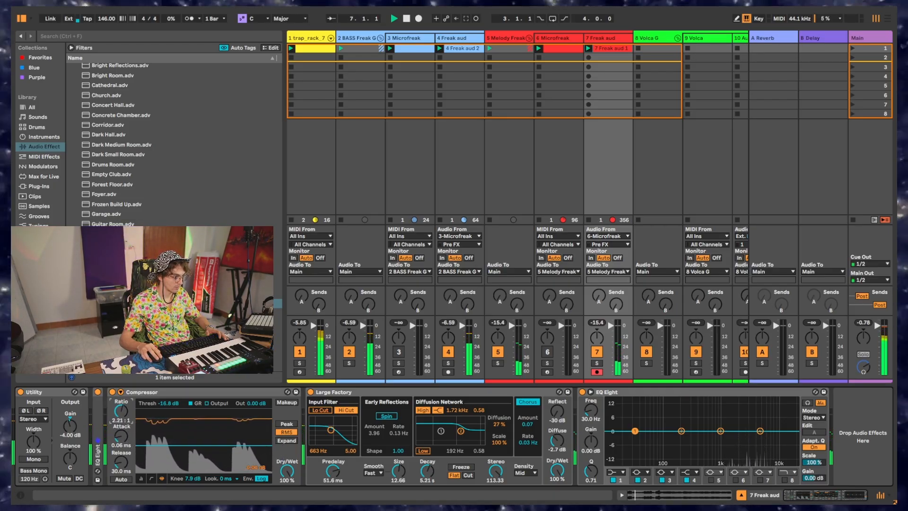
# Try the Compressor ratio at about 4.50:1 on 7 Freak aud, restarting playback repeatedly to compare
pyautogui.moveTo(121, 411)
pyautogui.mouseDown()
pyautogui.moveTo(121, 387)
pyautogui.moveTo(126, 425)
pyautogui.mouseUp()
pyautogui.press('space')
pyautogui.press('space')
pyautogui.press('space')
pyautogui.press('space')
pyautogui.press('space')
pyautogui.press('space')
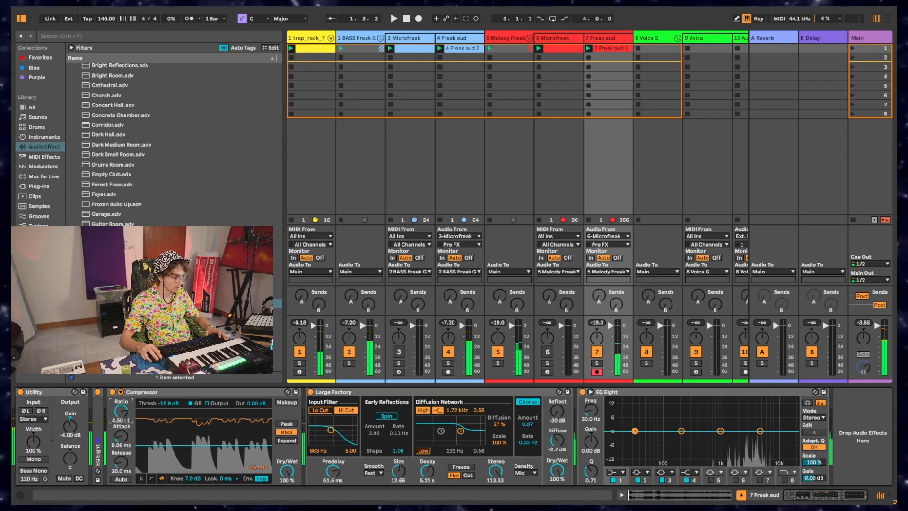
# Set the Compressor ratio to about 2.80:1 and the attack to about 0.22 ms while replaying the loop
pyautogui.press('space')
pyautogui.press('space')
pyautogui.moveTo(119, 439)
pyautogui.mouseDown()
pyautogui.moveTo(119, 427)
pyautogui.moveTo(119, 452)
pyautogui.moveTo(119, 434)
pyautogui.mouseUp()
pyautogui.press('space')
pyautogui.press('space')
pyautogui.press('space')
pyautogui.press('space')
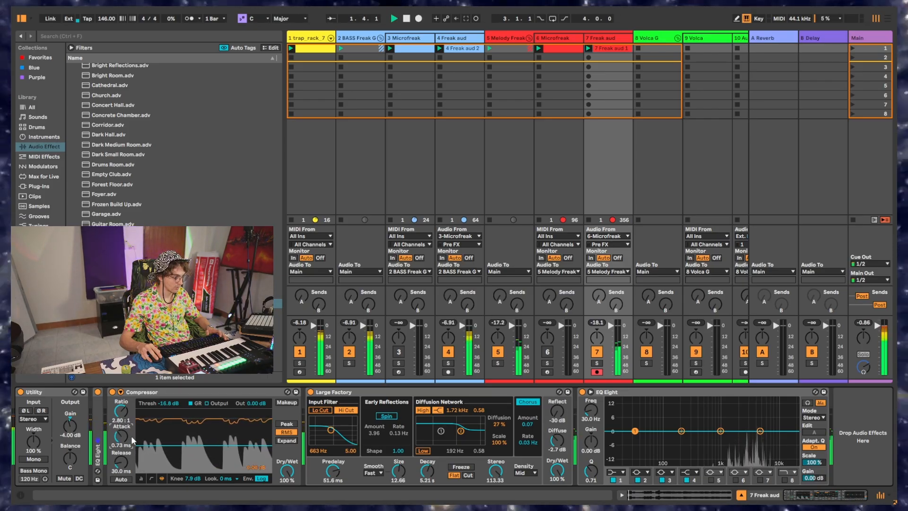
pyautogui.moveTo(122, 436)
pyautogui.mouseDown()
pyautogui.moveTo(122, 427)
pyautogui.moveTo(126, 440)
pyautogui.mouseUp()
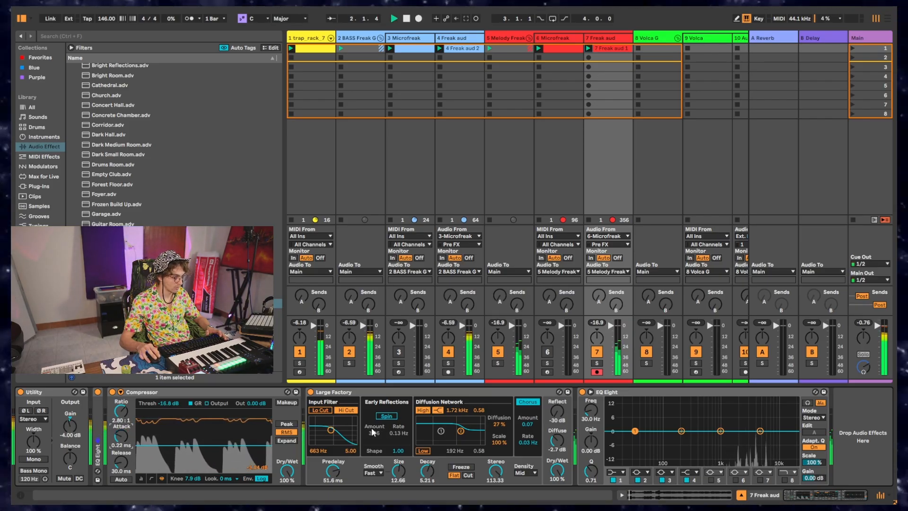
pyautogui.moveTo(123, 436); pyautogui.dragTo(123, 434)
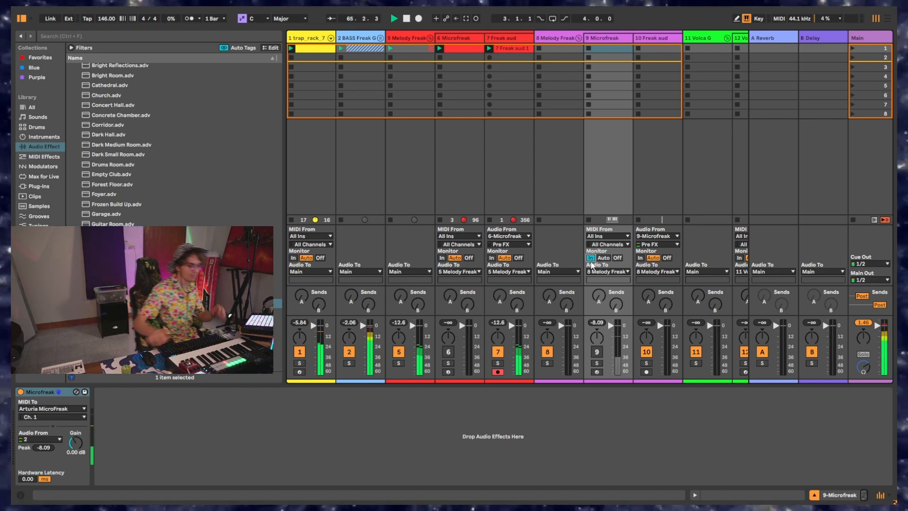
# Capture the newly played melody as a clip on the purple 9 Microfreak track
pyautogui.click(465, 20)
pyautogui.moveTo(840, 310)
pyautogui.mouseDown()
pyautogui.moveTo(689, 310)
pyautogui.moveTo(754, 328)
pyautogui.mouseUp()
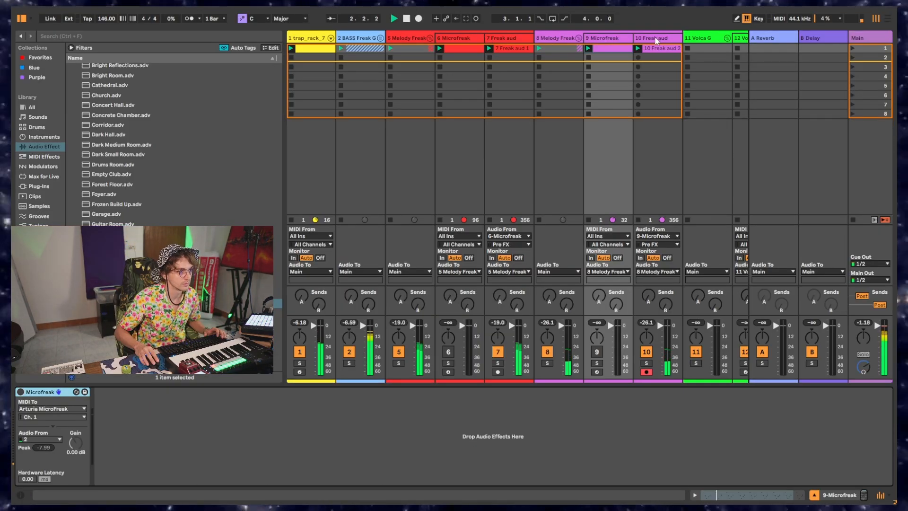
# Delete all the effects from the 10 Freak aud track and restart playback
pyautogui.click(653, 39)
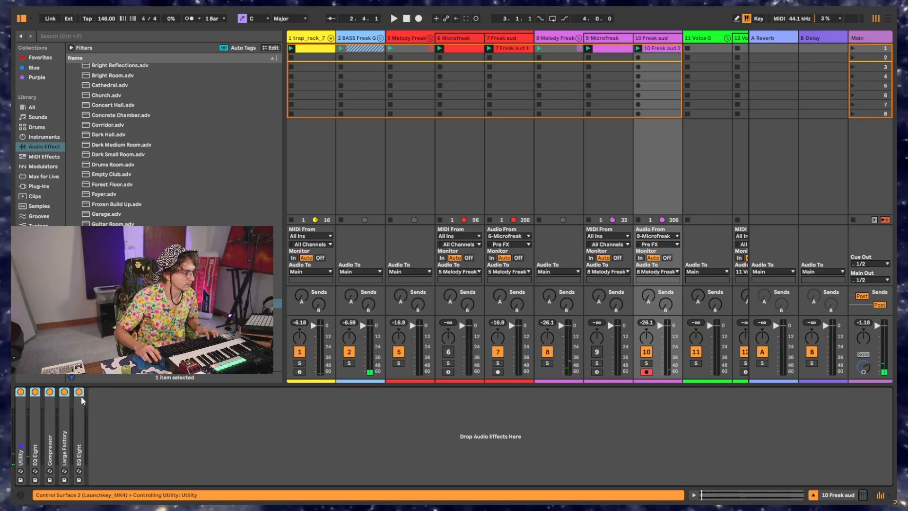
pyautogui.press('Delete')
pyautogui.press('space')
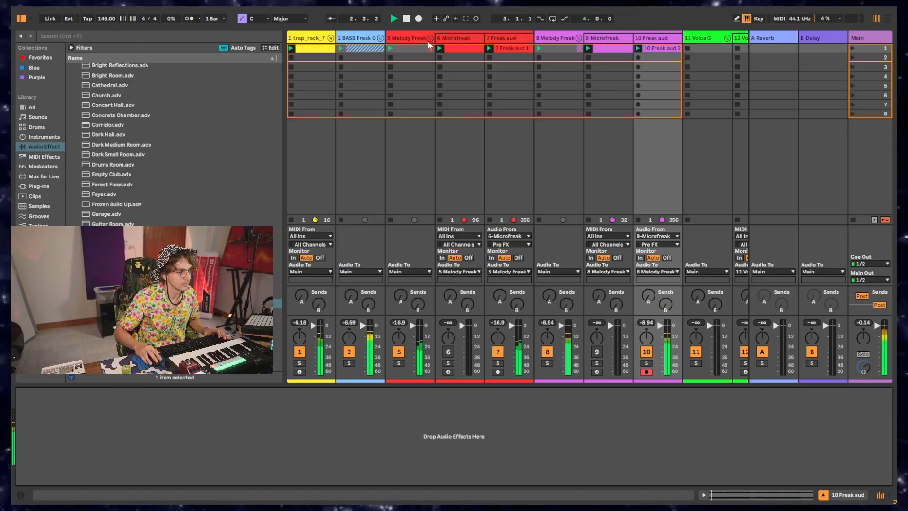
# Duplicate the purple 8 Melody Freak G group together with its Microfreak and Freak aud tracks
pyautogui.click(568, 41)
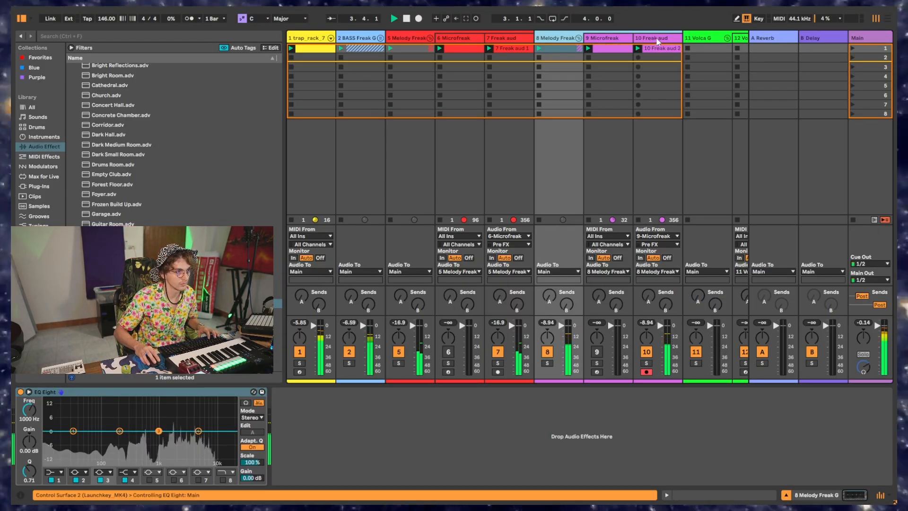
pyautogui.keyDown('shift'); pyautogui.click(657, 42); pyautogui.keyUp('shift')
pyautogui.hotkey('ctrl', 'd')
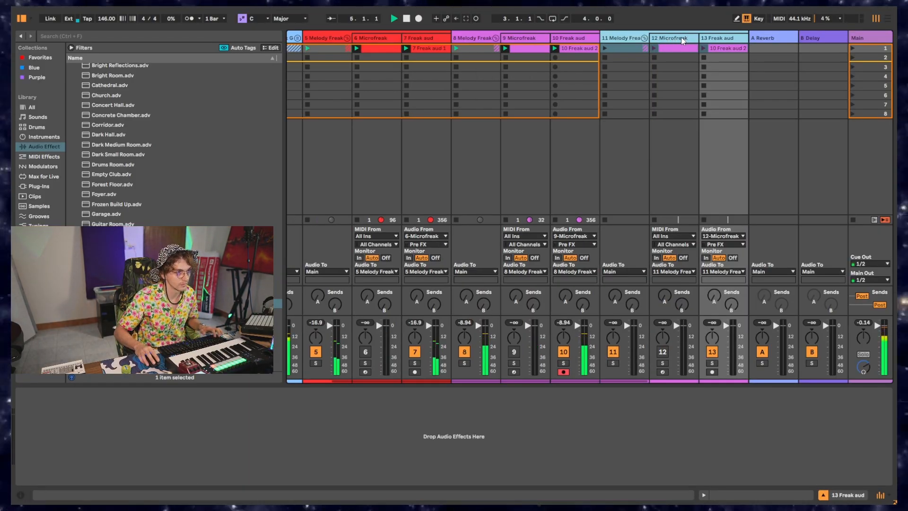
# Color the duplicated Melody Freak group and its tracks cyan, and clear the copied clips from them
pyautogui.rightClick(683, 41)
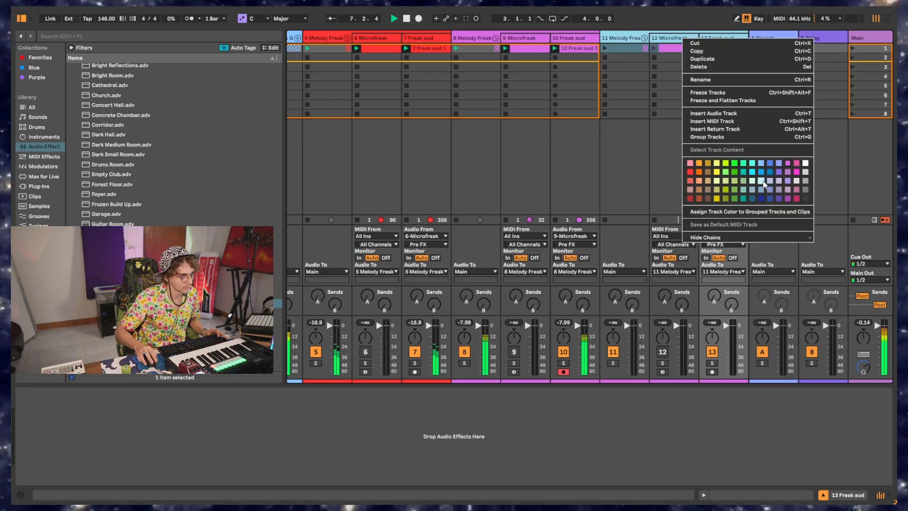
pyautogui.click(752, 172)
pyautogui.click(724, 50)
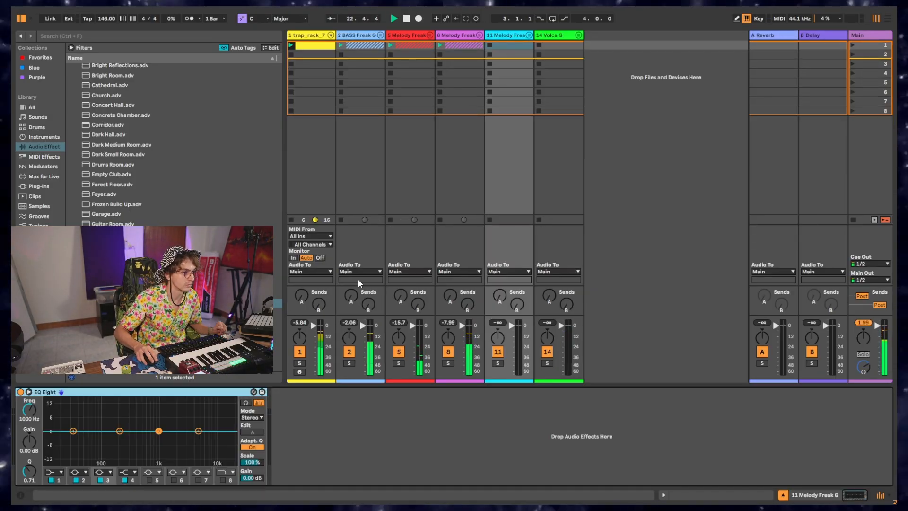
# Change EQ Eight's band 1 on the 8 Melody Freak G group to a low cut at 40 Hz
pyautogui.click(466, 36)
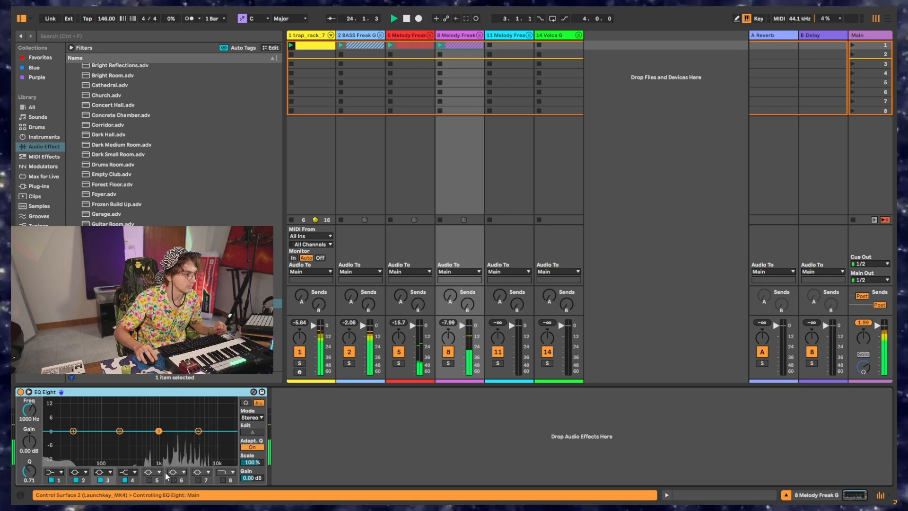
pyautogui.click(55, 473)
pyautogui.click(55, 410)
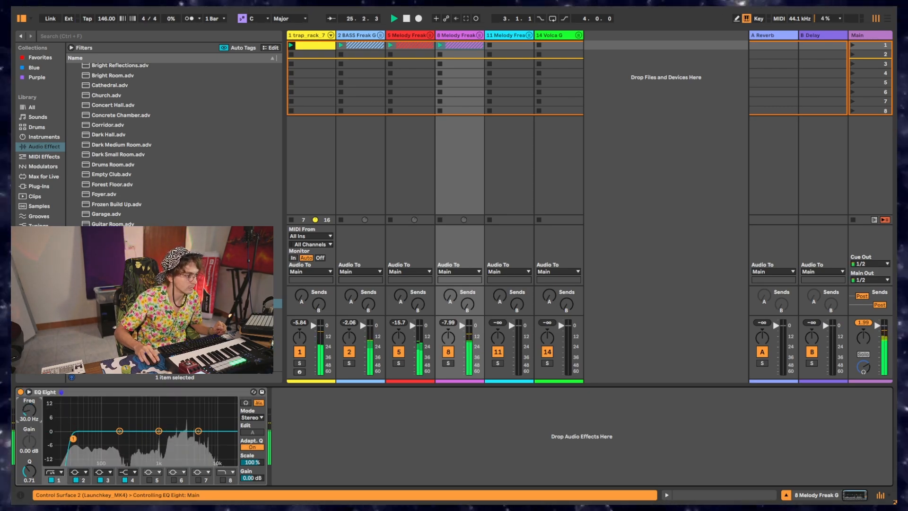
pyautogui.moveTo(24, 409); pyautogui.dragTo(30, 427)
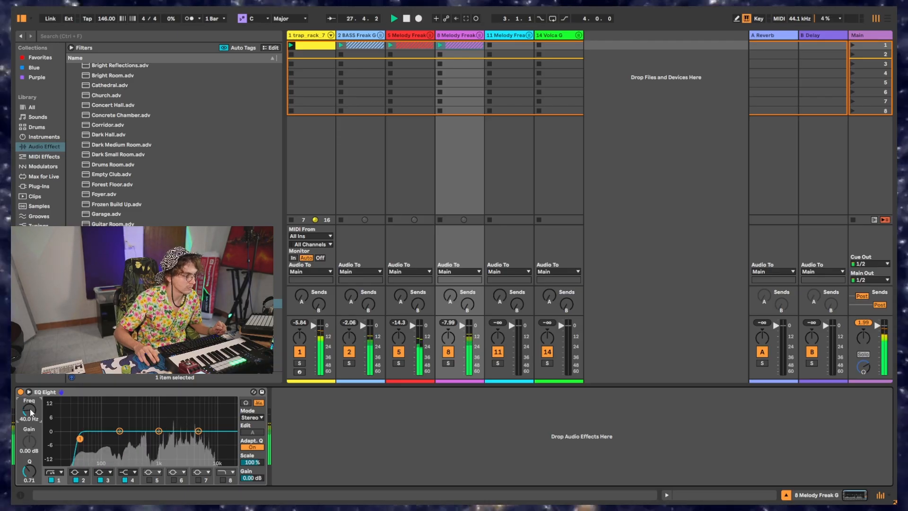
# With 8 Melody Freak G soloed and the trap_rack drums muted, set the low cut frequency to 80 Hz
pyautogui.click(448, 363)
pyautogui.click(299, 352)
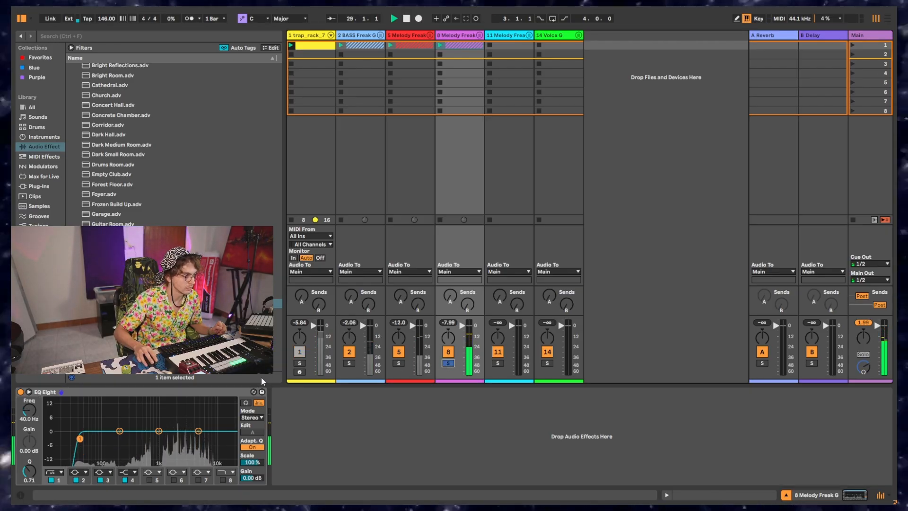
pyautogui.moveTo(30, 411)
pyautogui.mouseDown()
pyautogui.moveTo(31, 386)
pyautogui.moveTo(30, 410)
pyautogui.moveTo(30, 400)
pyautogui.mouseUp()
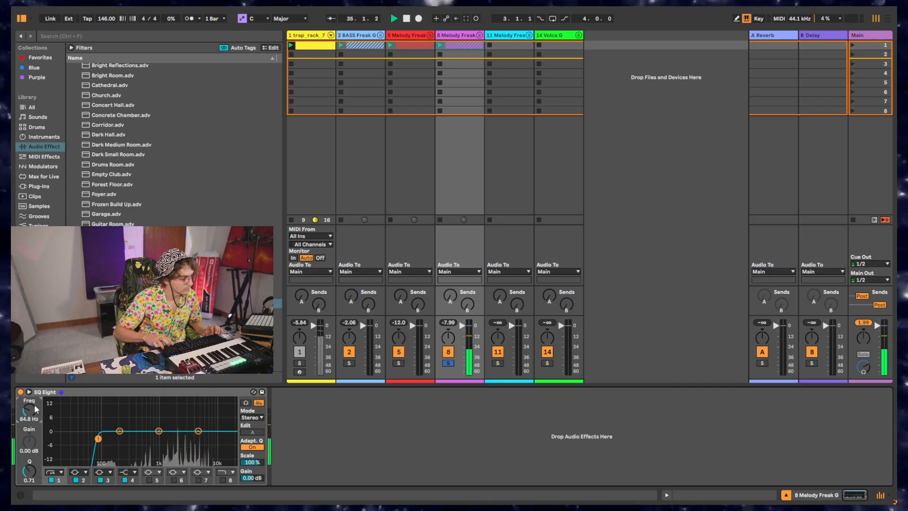
pyautogui.write('80')
pyautogui.press('Return')
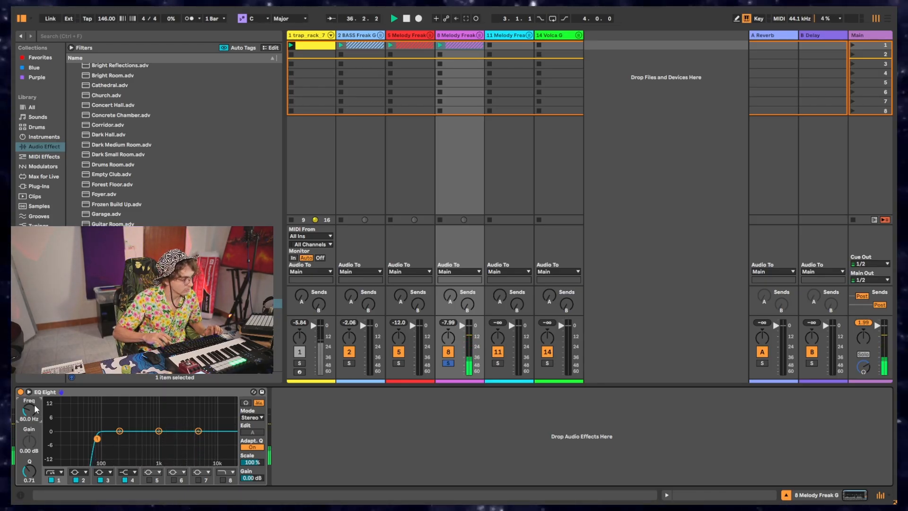
# Restart playback, remove the solo from 8 Melody Freak G to hear the full mix, and select the red 5 Melody Freak G group
pyautogui.press('space')
pyautogui.press('space')
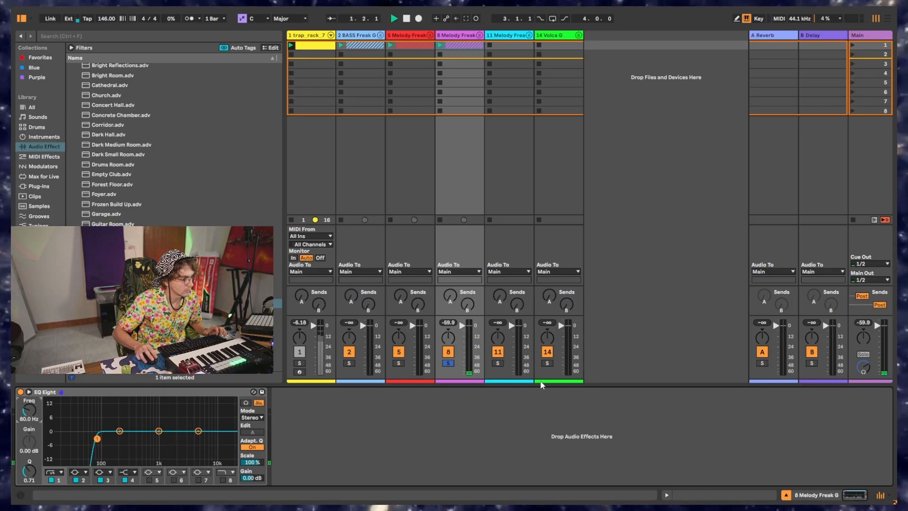
pyautogui.click(448, 363)
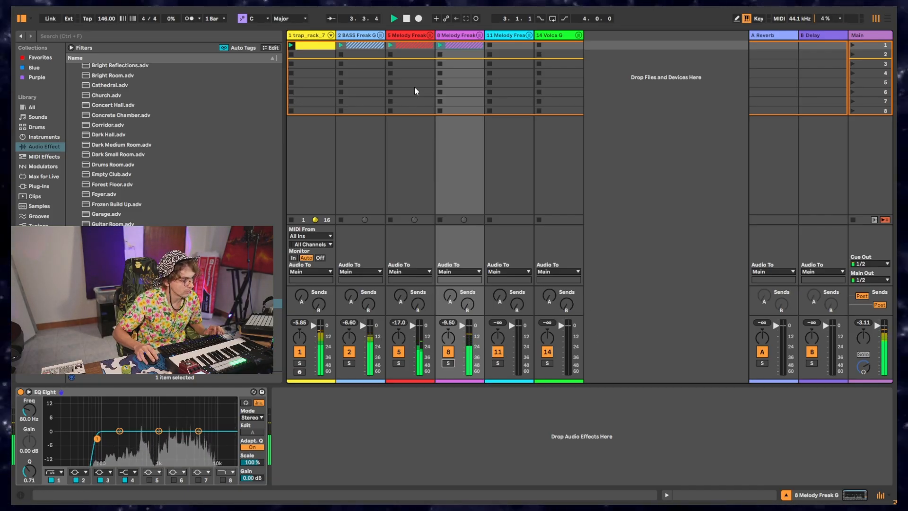
pyautogui.click(410, 35)
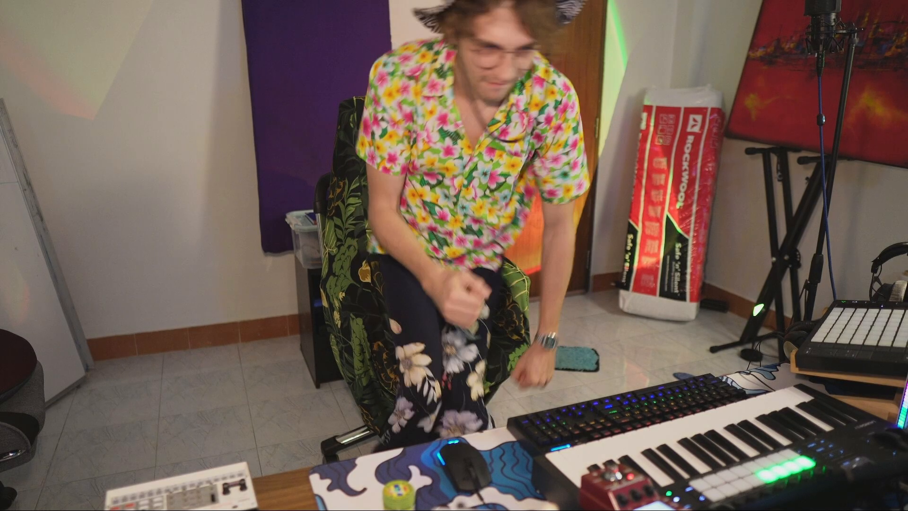